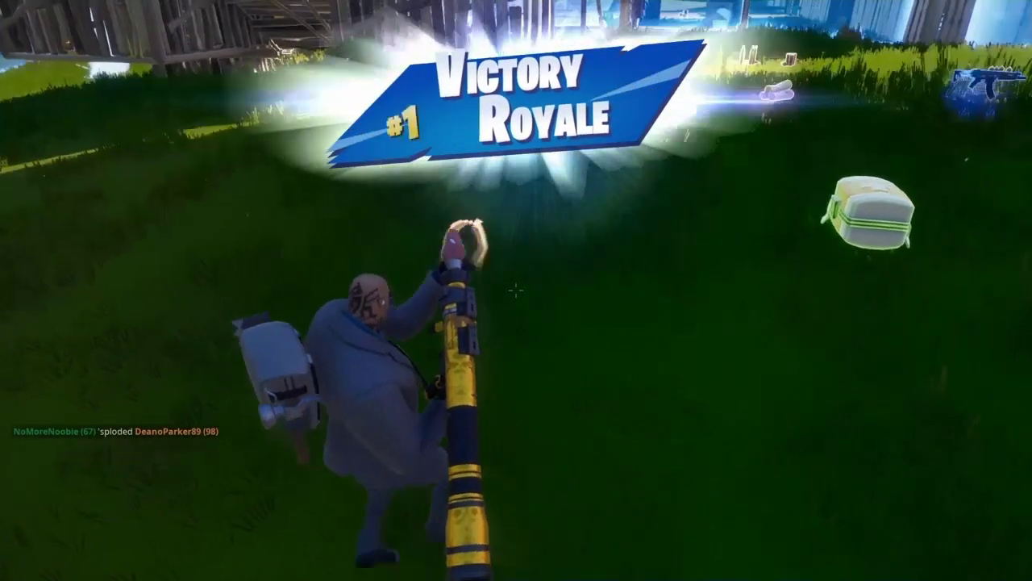
key("b")
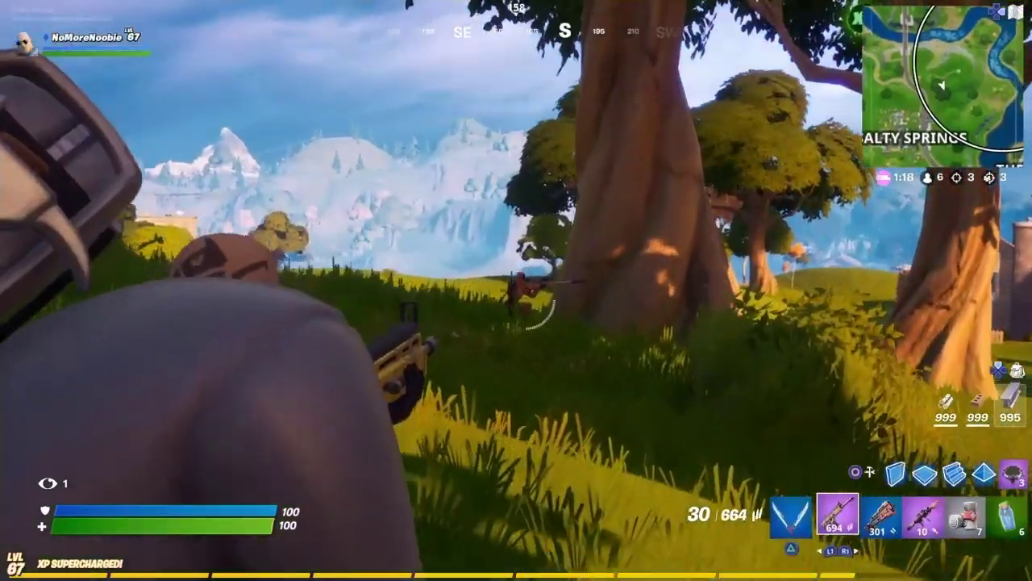
left_click(532, 311)
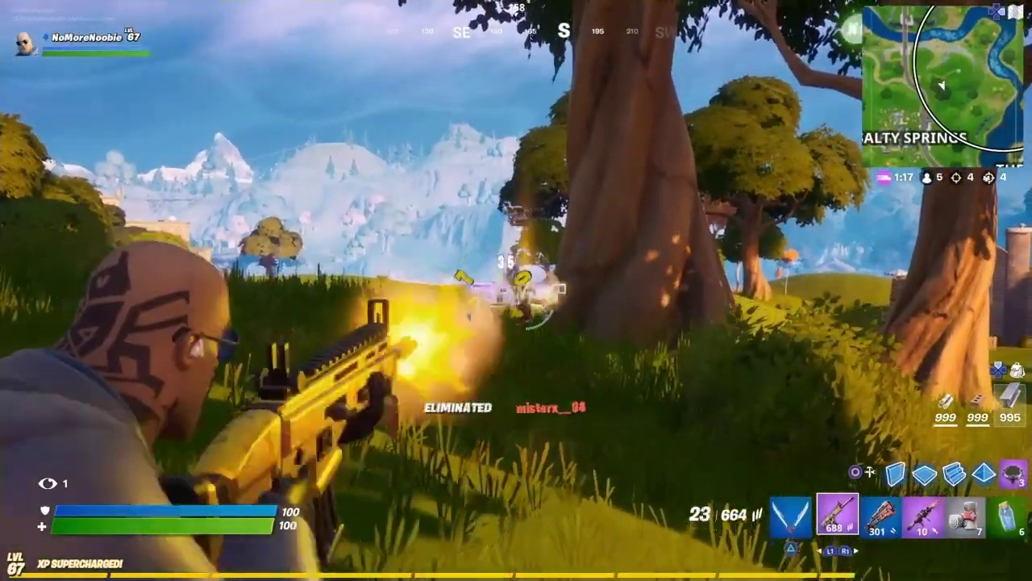
left_click(532, 311)
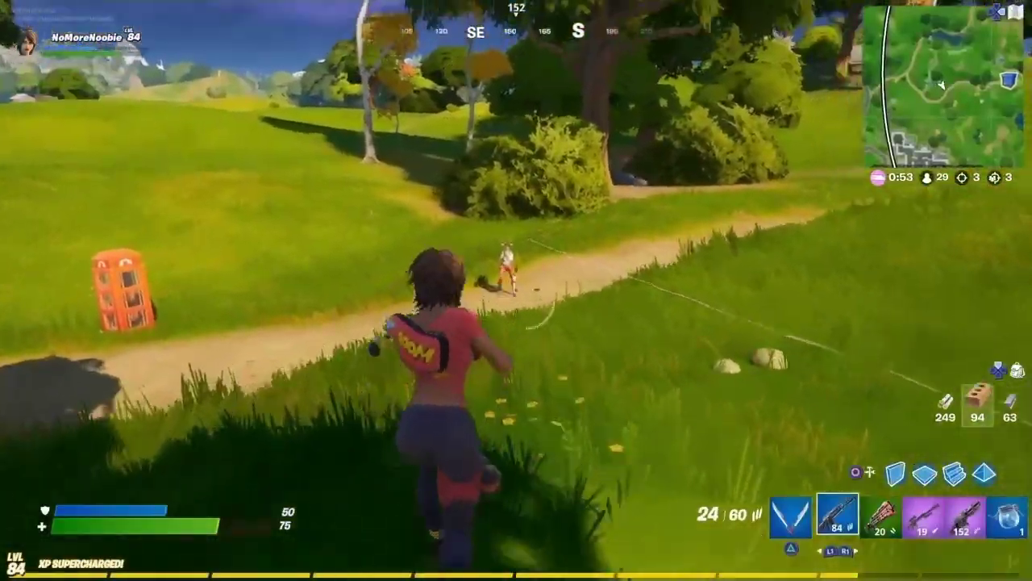
left_click(517, 290)
left_click(516, 291)
left_click(516, 290)
left_click(516, 290)
left_click(516, 291)
left_click(516, 290)
left_click(516, 290)
left_click(516, 291)
left_click(516, 290)
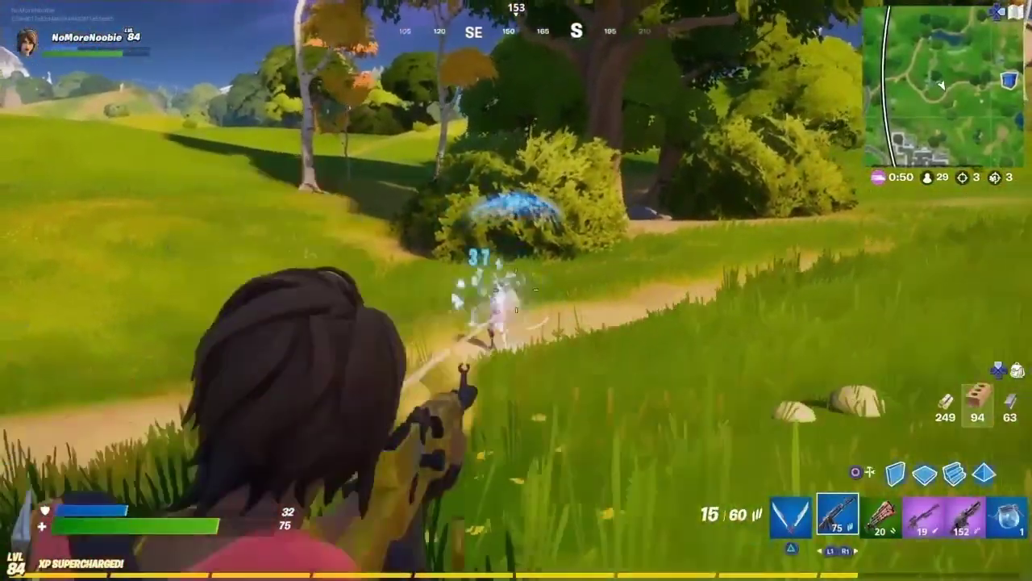
left_click(516, 290)
key("q")
left_click(516, 290)
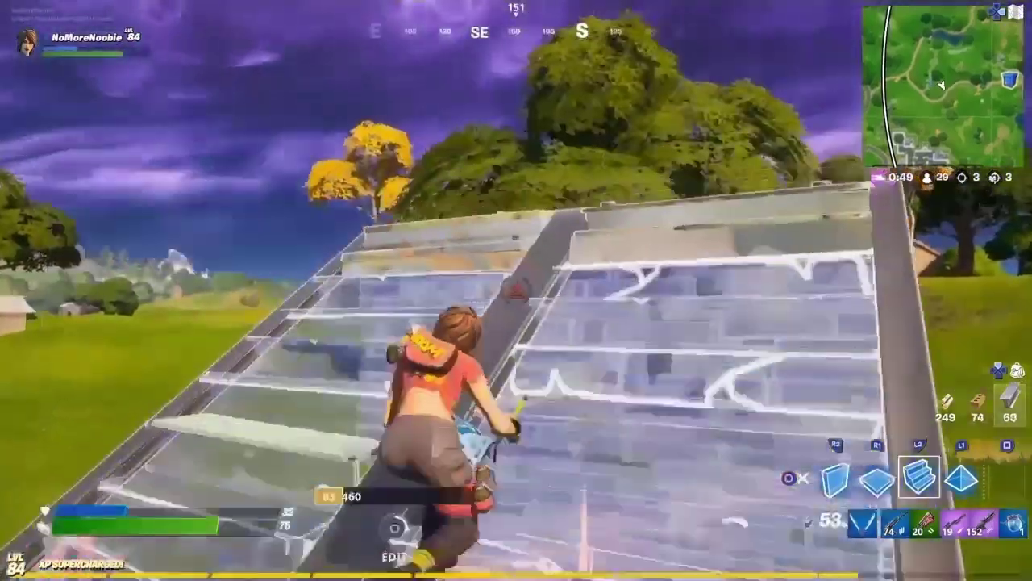
left_click(516, 290)
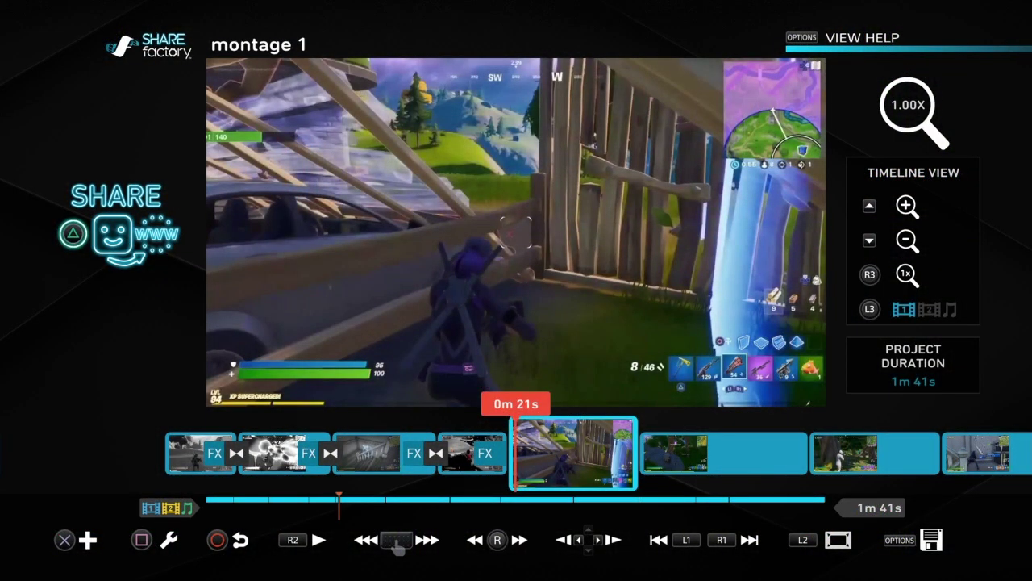
Open the filter chooser for the montage clip at 0m 21s
key("x")
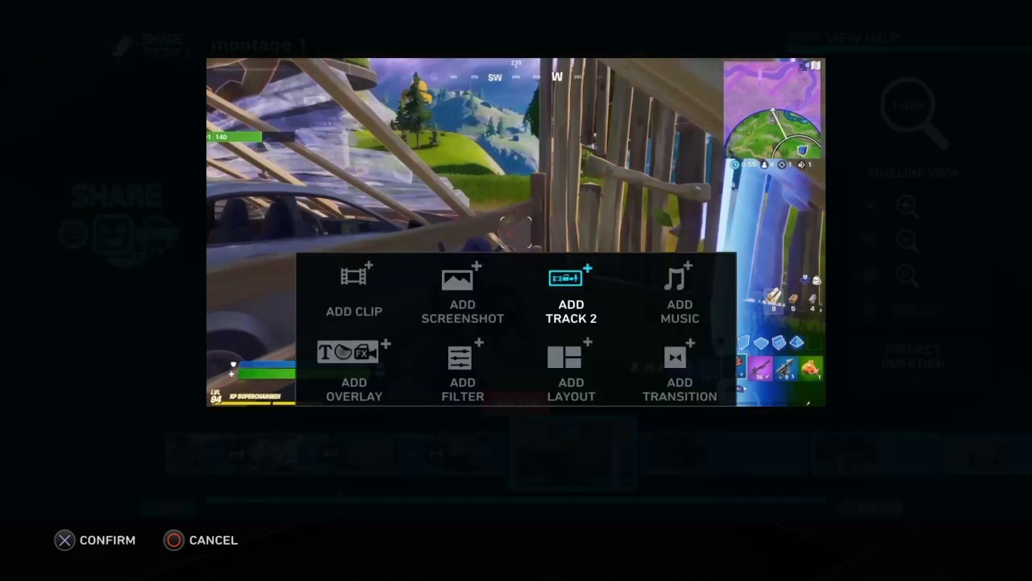
key("Left")
key("Down")
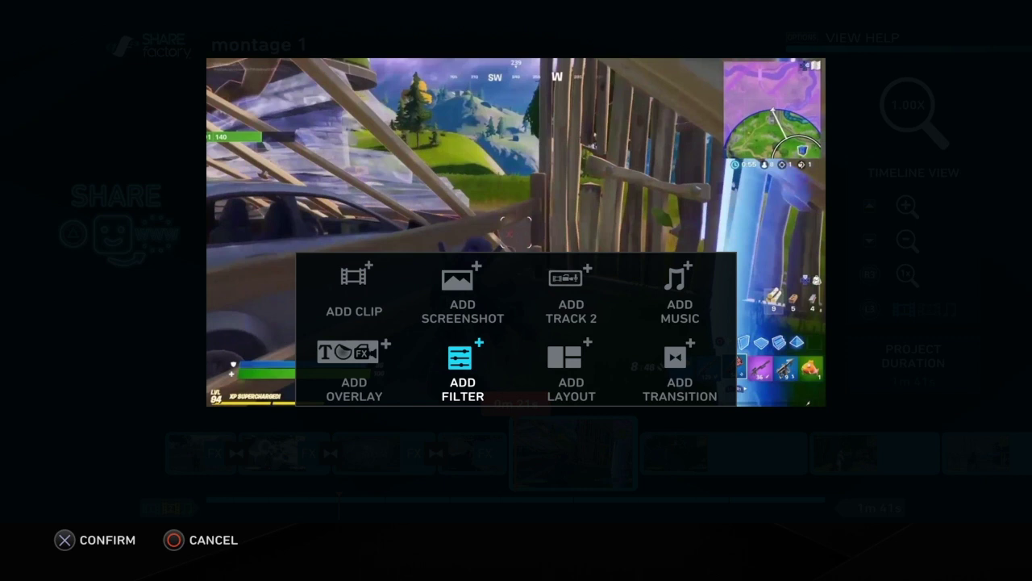
key("Right")
key("Left")
key("Return")
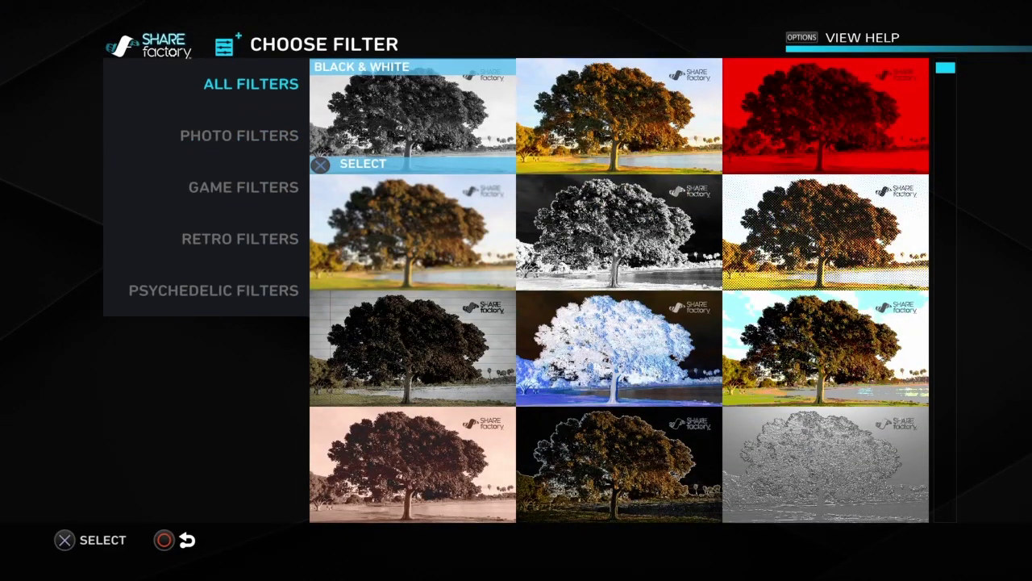
Browse the Photo, Game, Retro and Psychedelic filter categories, then return to the full filter list
key("Right")
key("Left")
key("Left")
key("Down")
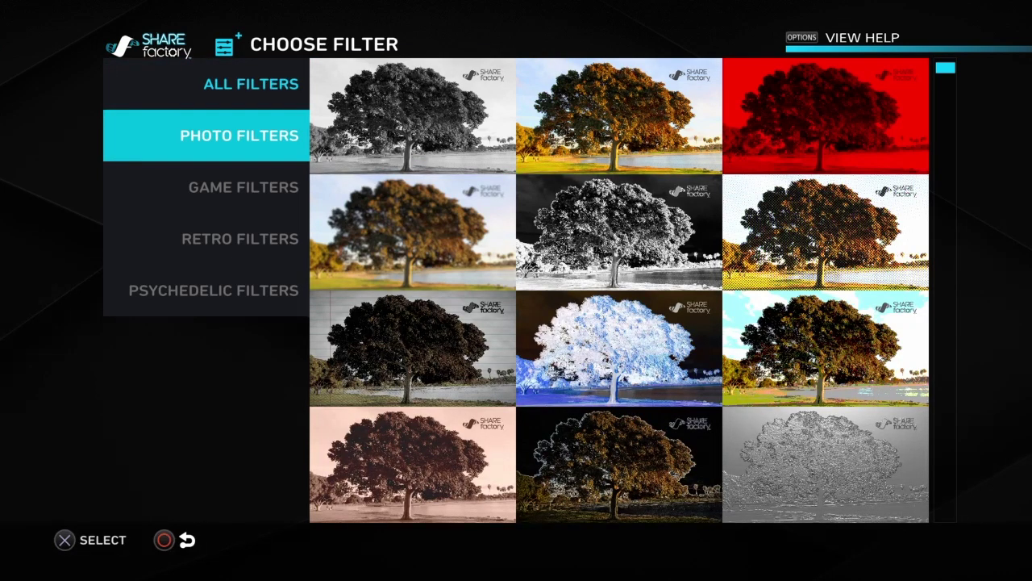
key("Right")
key("Down")
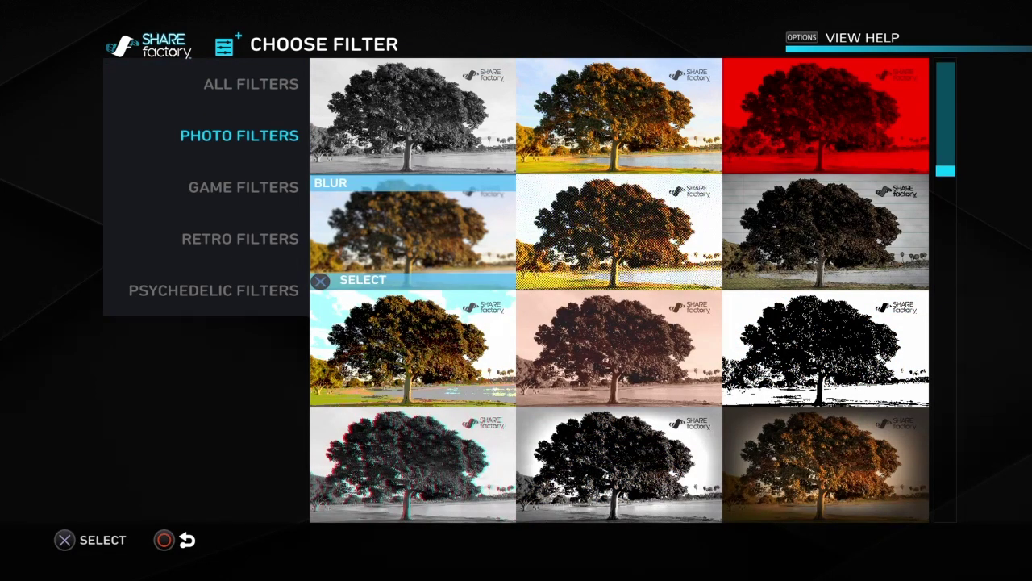
key("Left")
key("Down")
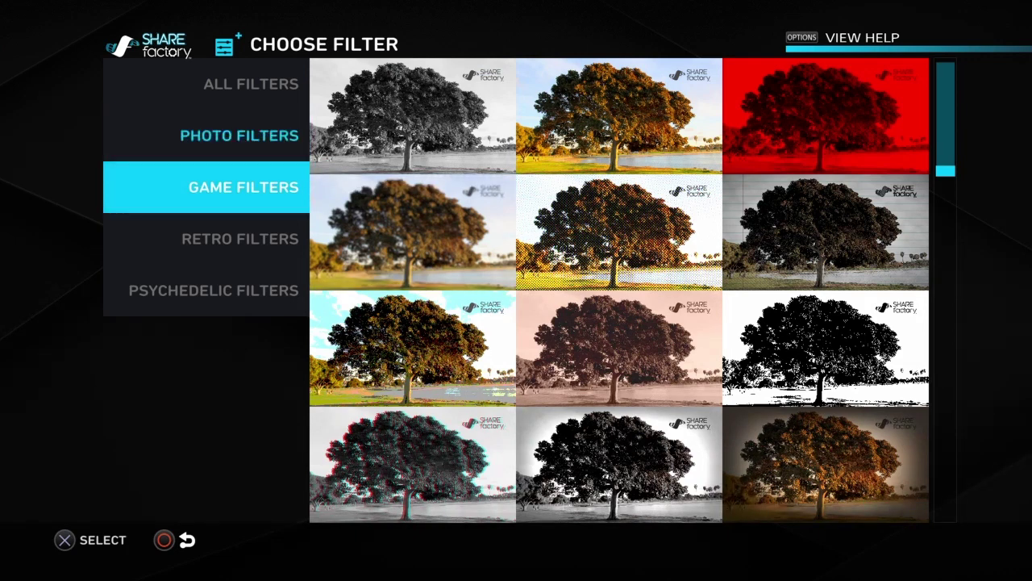
key("Right")
key("Left")
key("Down")
key("Right")
key("Left")
key("Down")
key("Right")
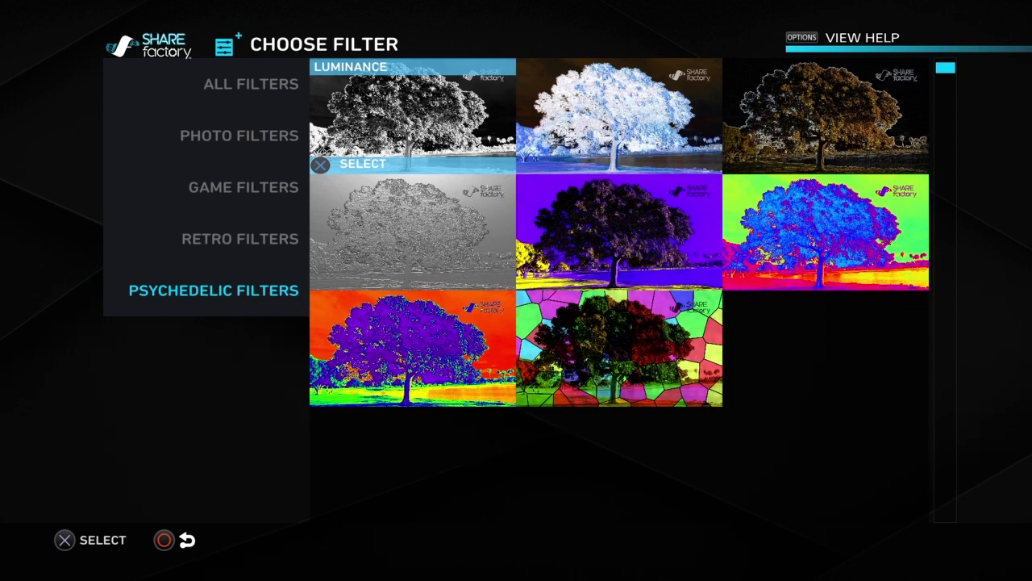
key("Left")
key("Up")
key("Up")
key("Up")
key("Up")
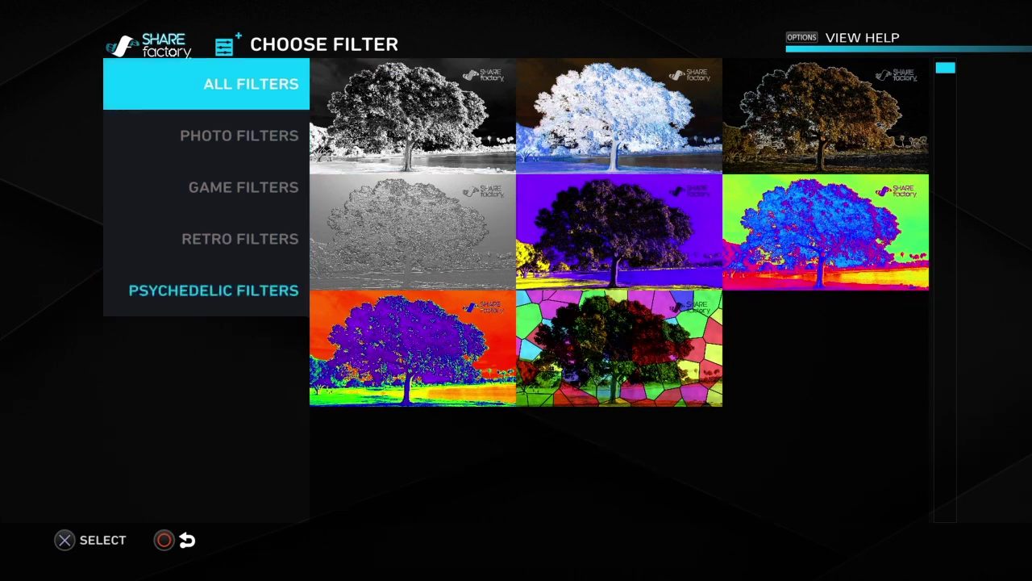
Apply the Black & White filter to the clip at 0m 21s and play it back
key("Right")
key("Return")
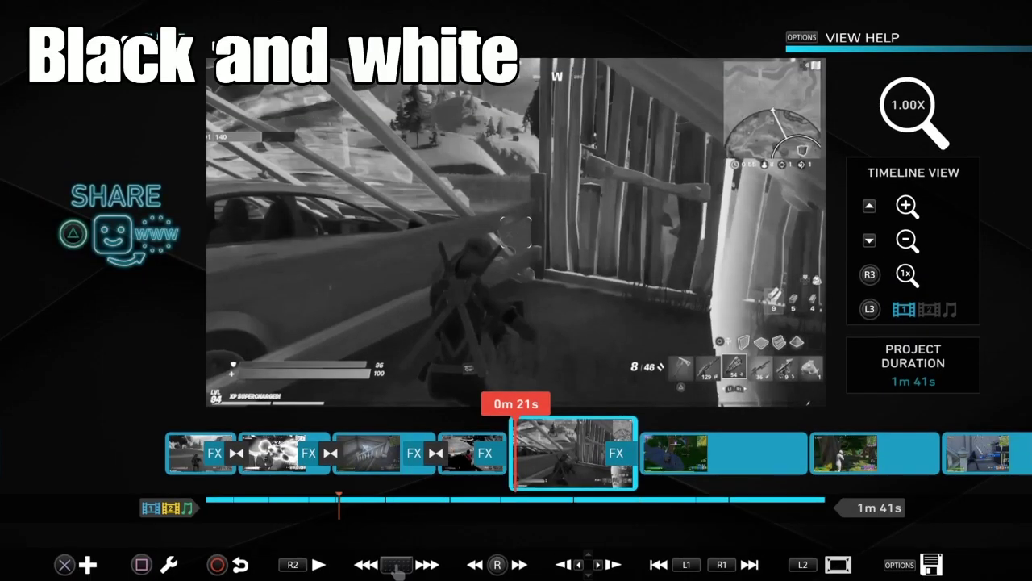
key("space")
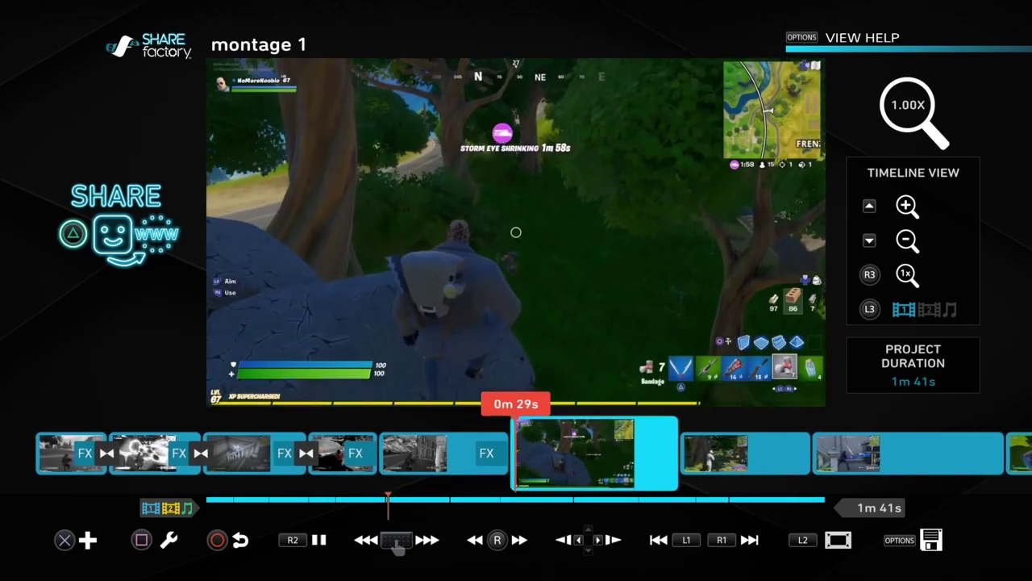
Apply the Luminance filter to the clip at 0m 31s and play it back
key("space")
key("Return")
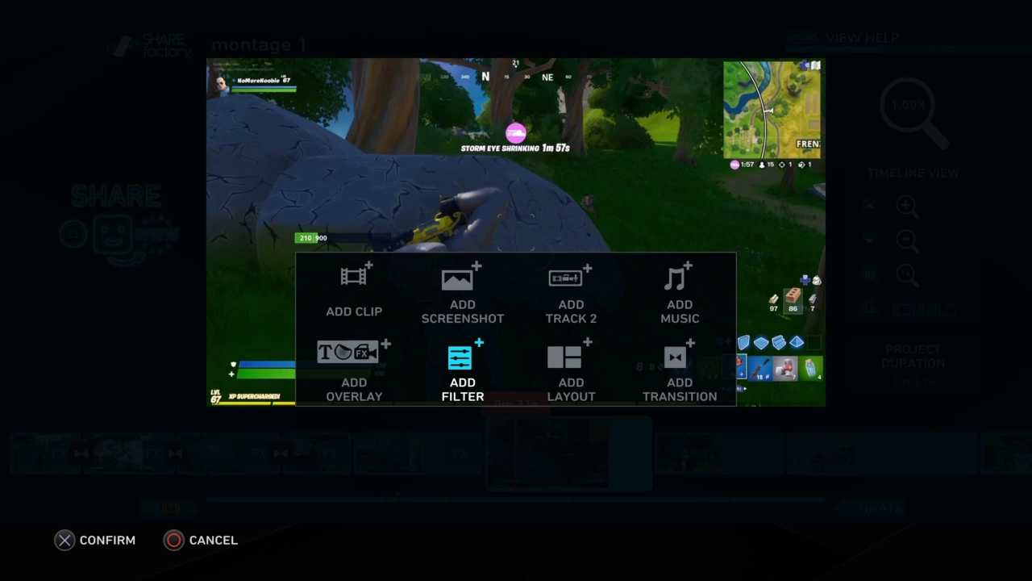
key("Return")
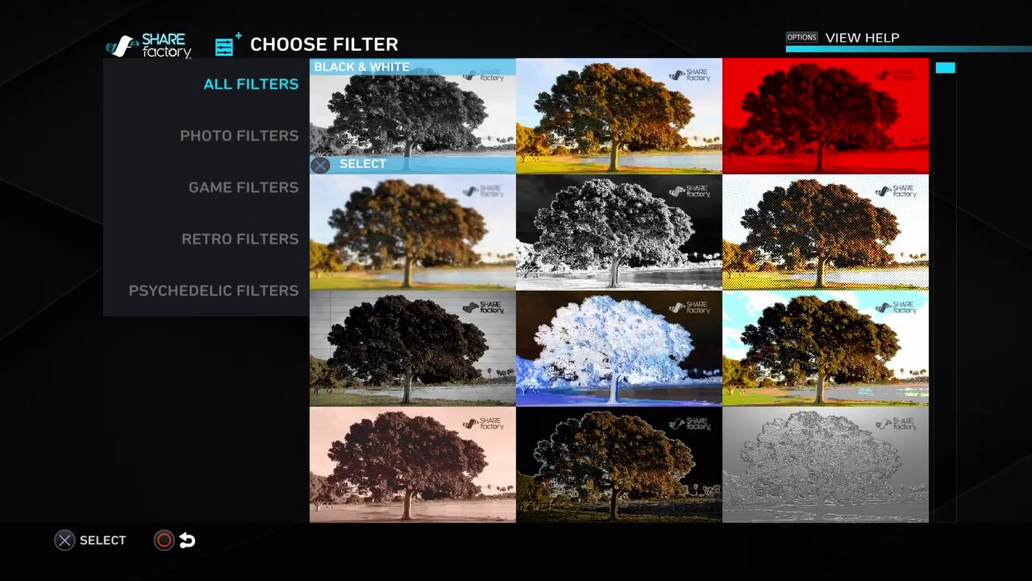
key("Down")
key("Return")
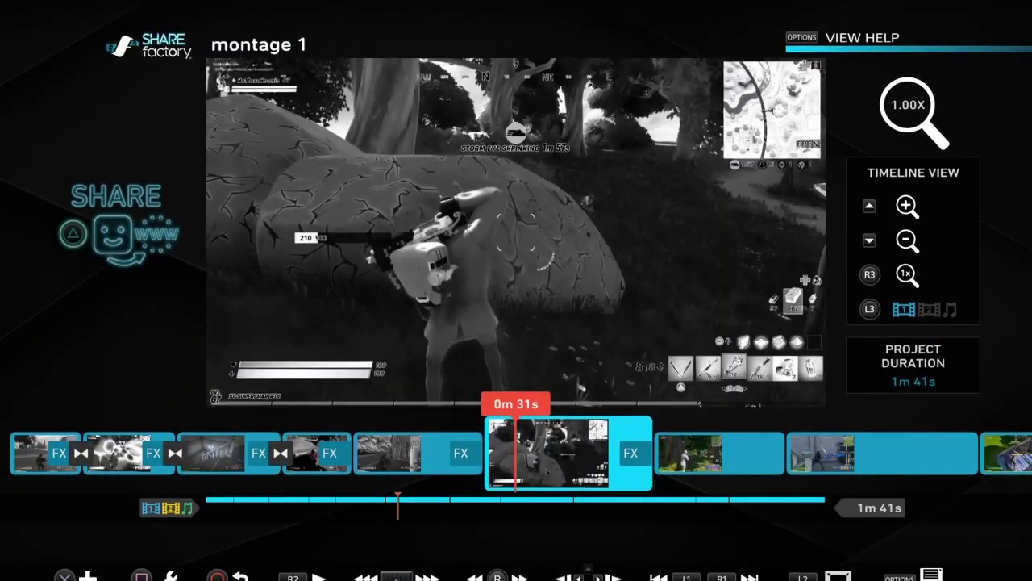
key("space")
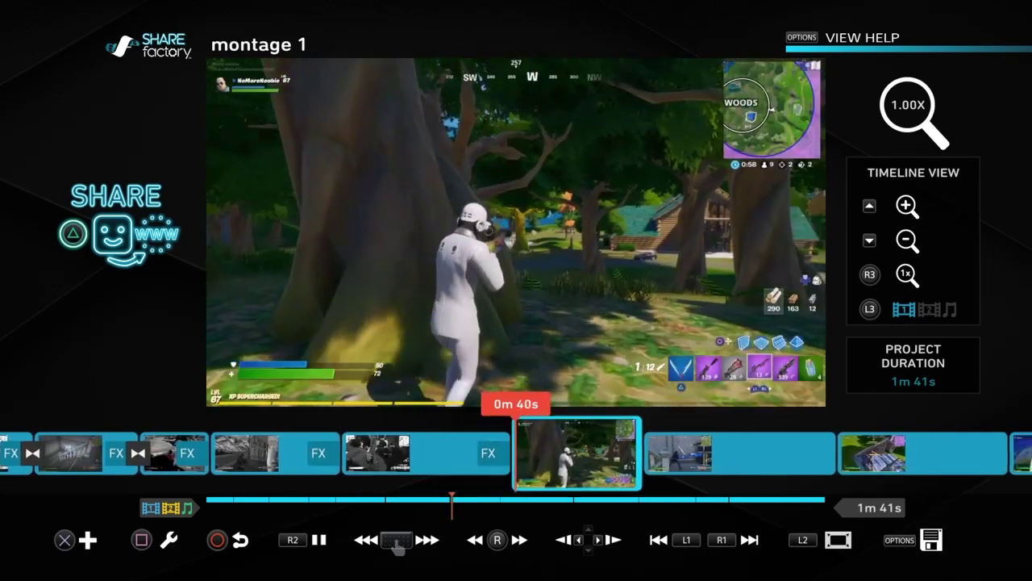
Pause at 0m 41s and apply the Two Colour filter to the clip there
key("space")
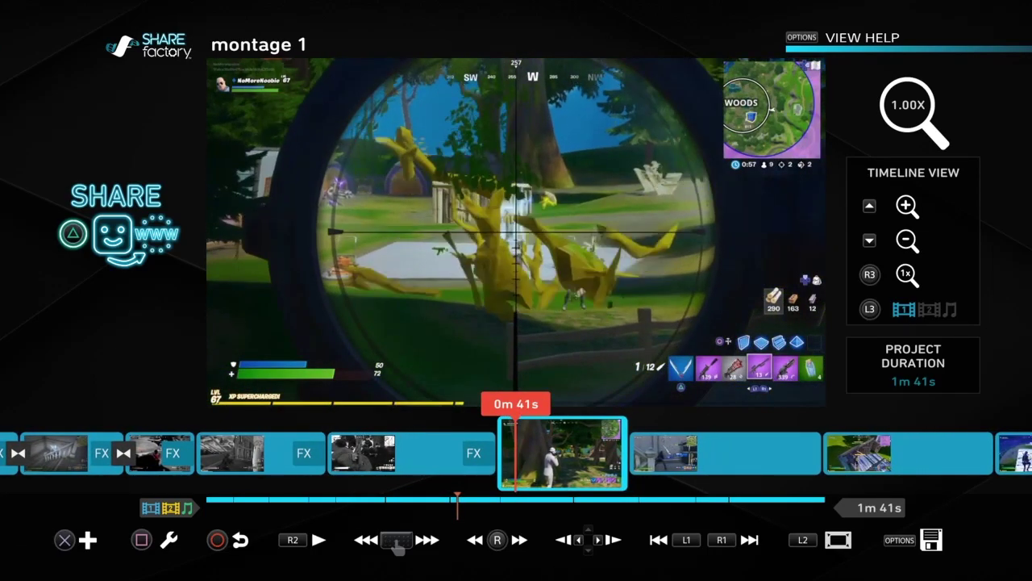
key("Return")
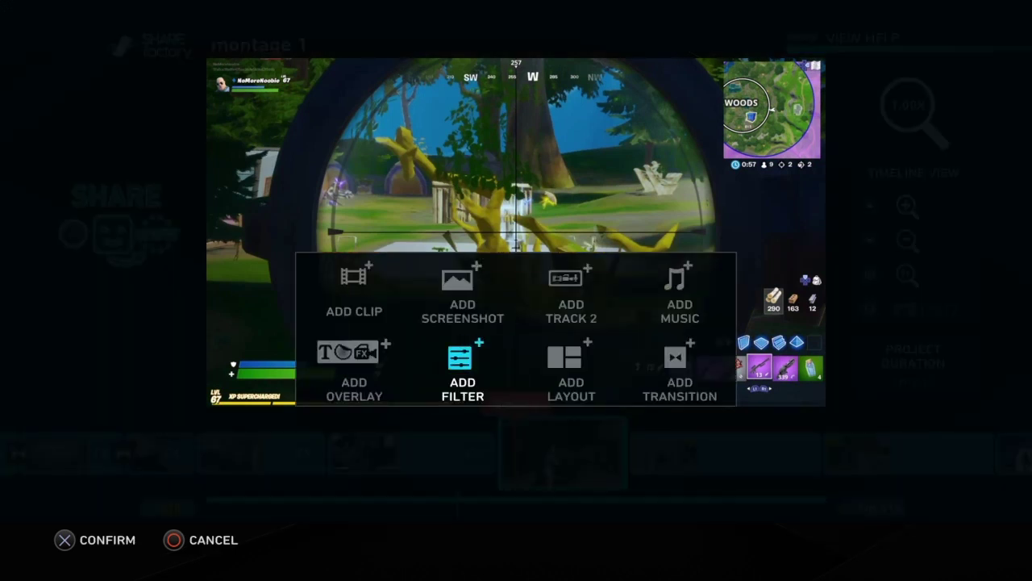
key("Return")
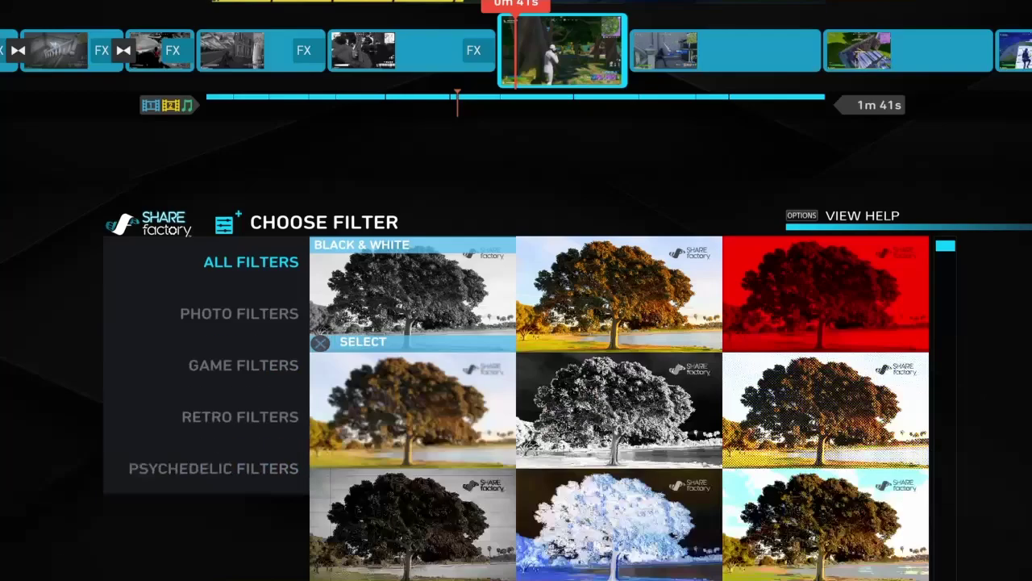
key("Right")
key("Down")
key("Down")
key("Down")
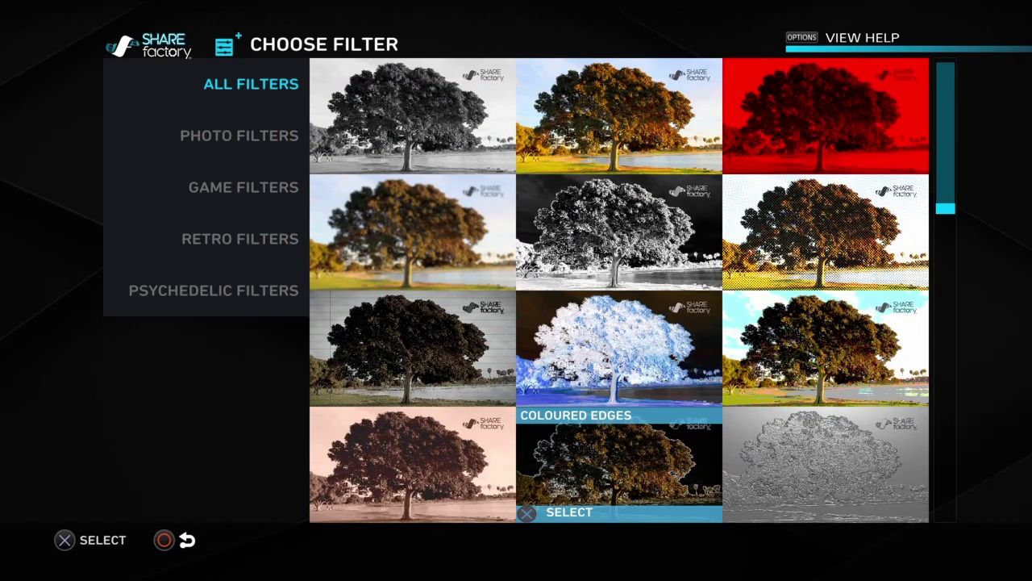
key("Down")
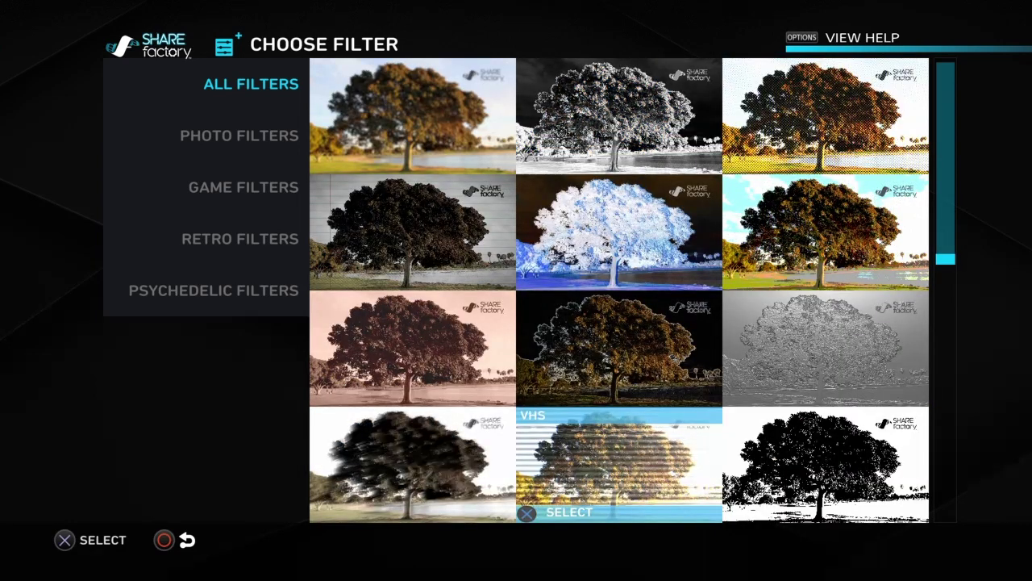
key("Down")
key("Up")
key("Right")
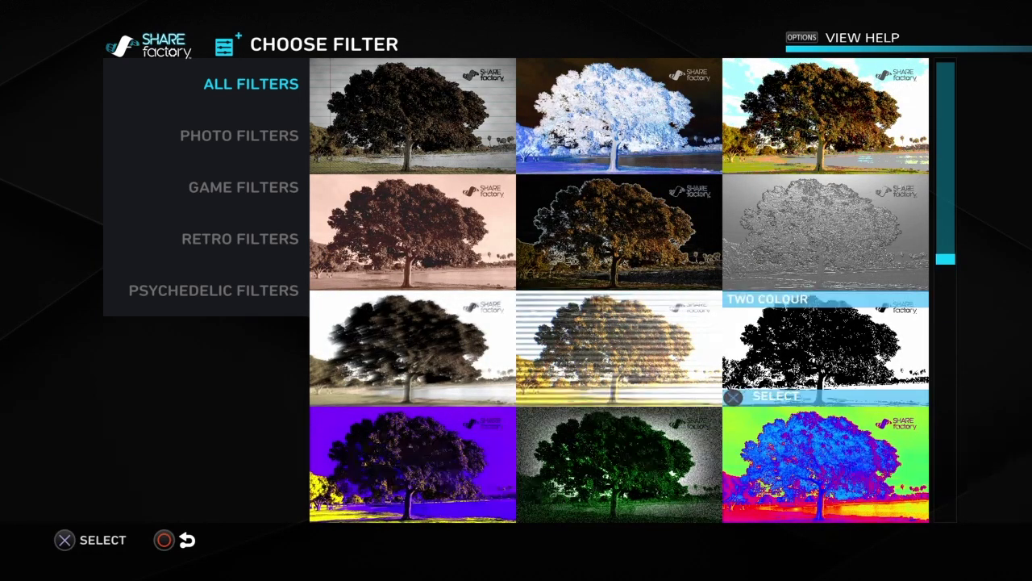
key("Return")
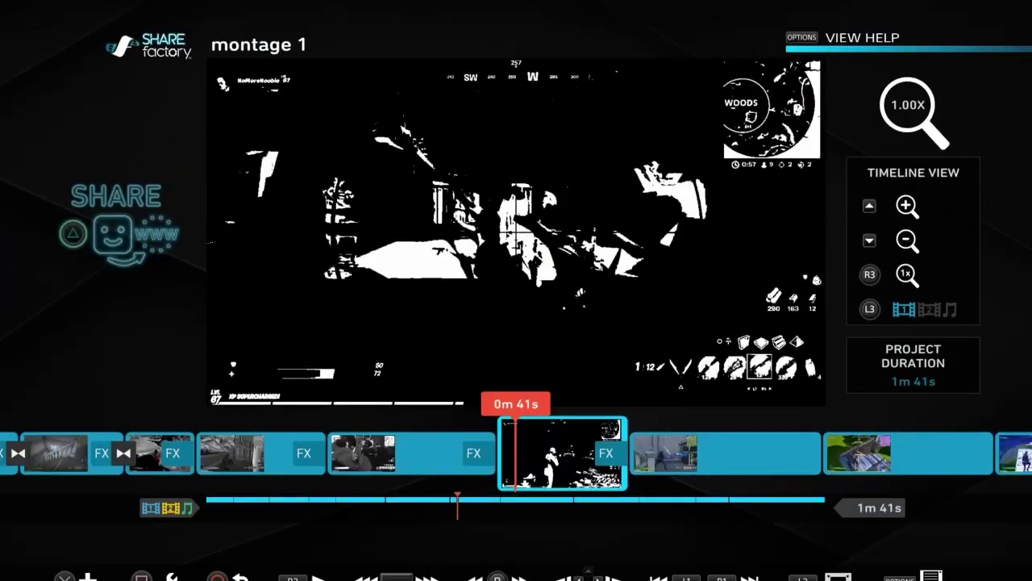
Preview the Two Colour clip and examine its elimination moment around 0m 46s
key("space")
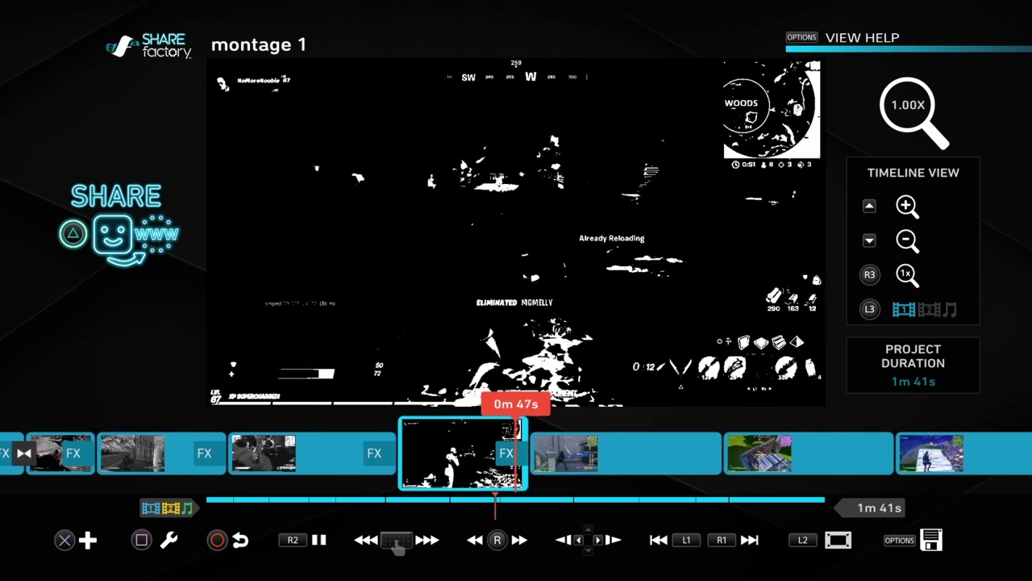
key("space")
key("Left")
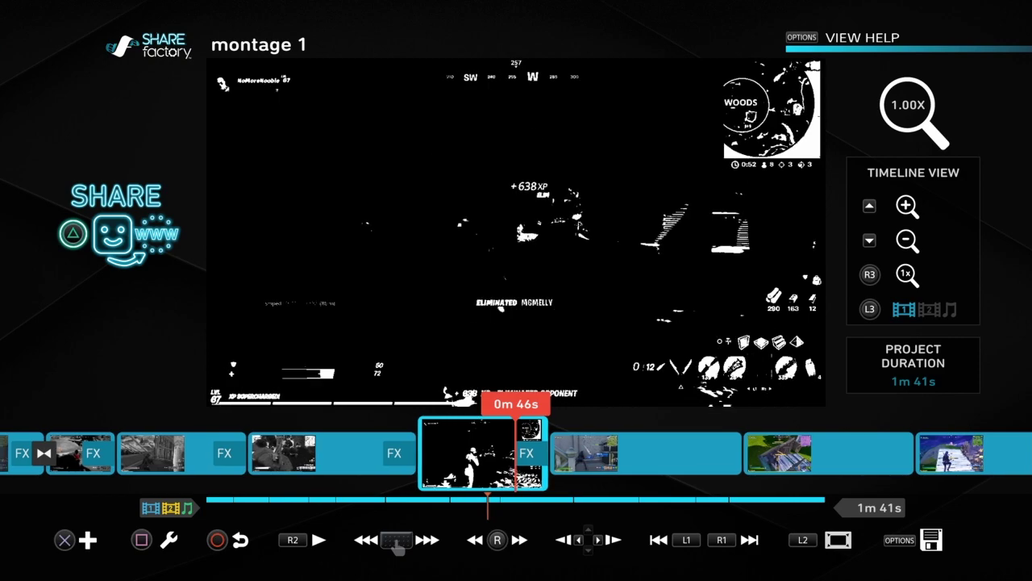
key("Right")
key("Left")
key("Left")
key("Right")
Apply the Dreamy filter to the unfiltered clip that follows the Two Colour clip
key("Return")
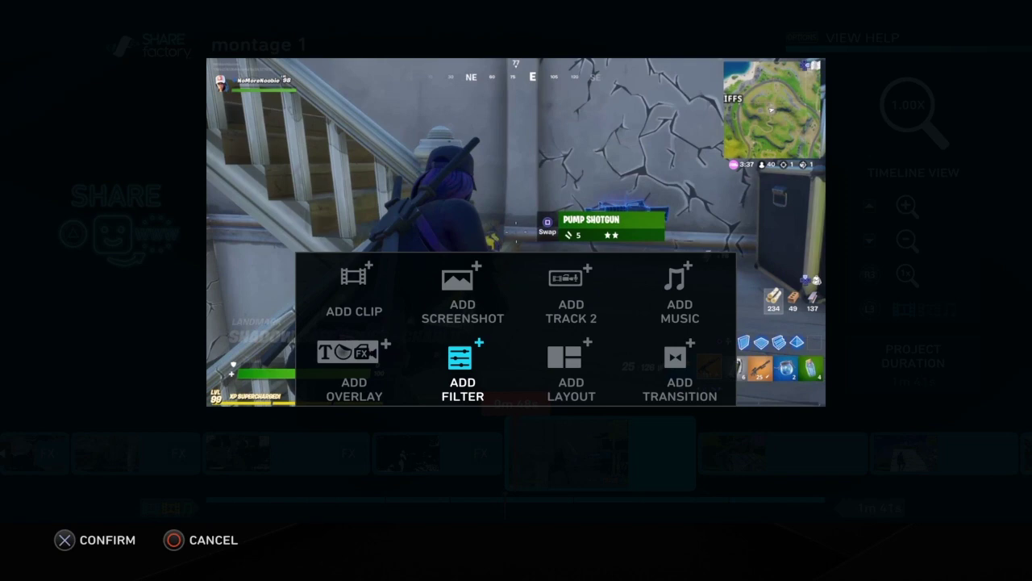
key("Return")
key("Right")
key("Down")
key("Down")
key("Down")
key("Down")
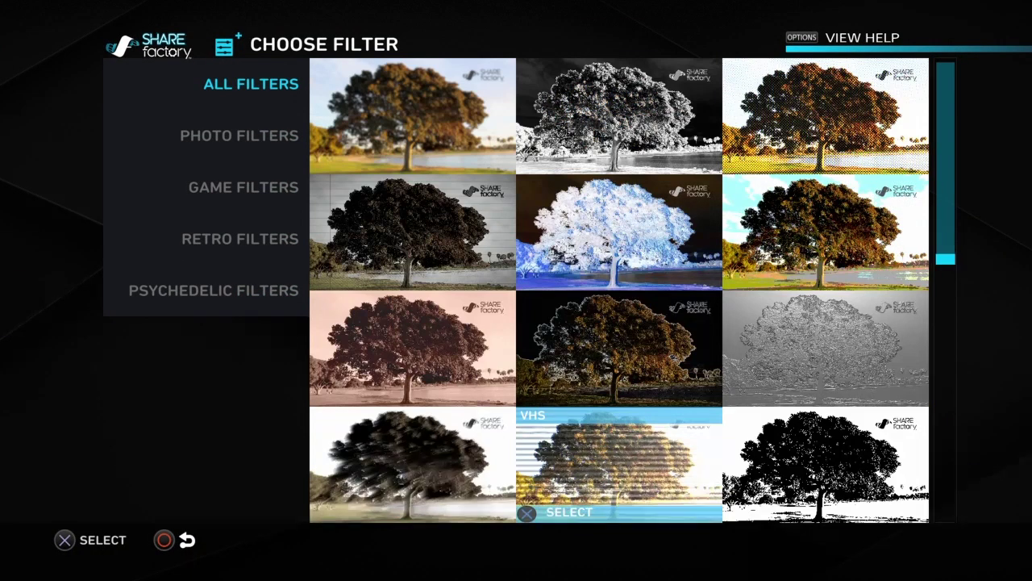
key("Down")
key("Down")
key("Down")
key("Down")
key("Down")
key("Up")
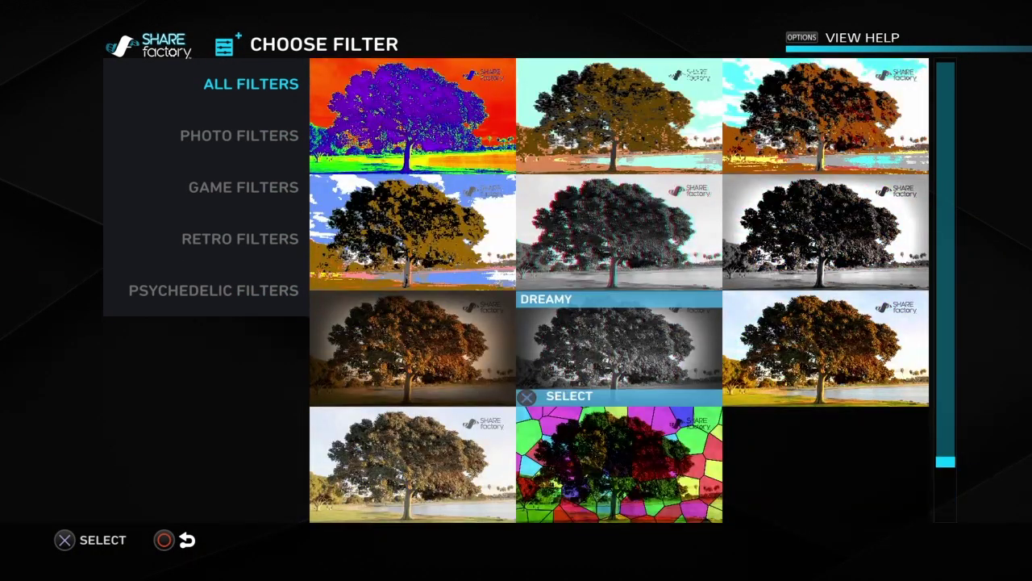
key("Return")
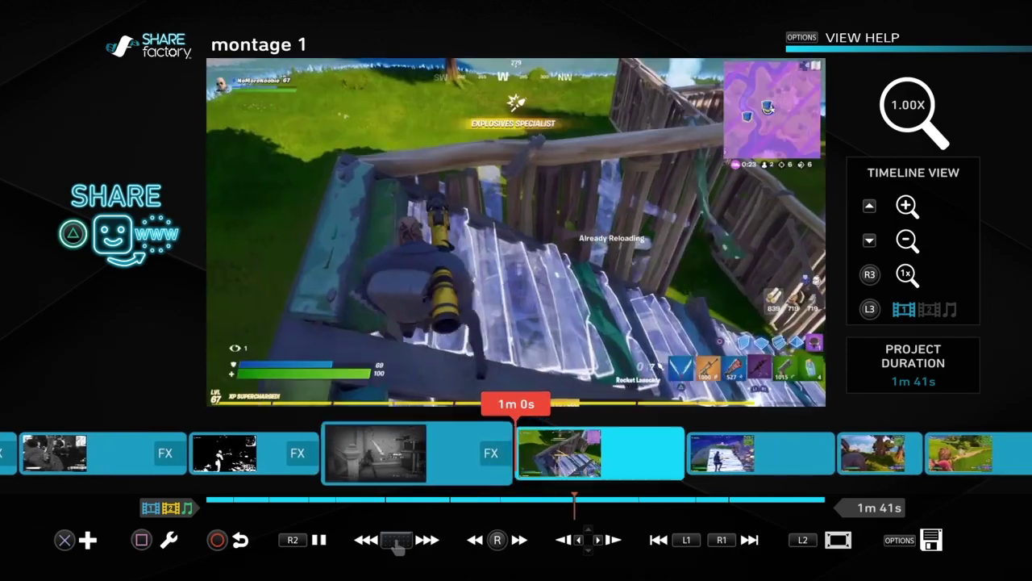
Move the playhead back to 0m 25s on the black-and-white clip
key("Left")
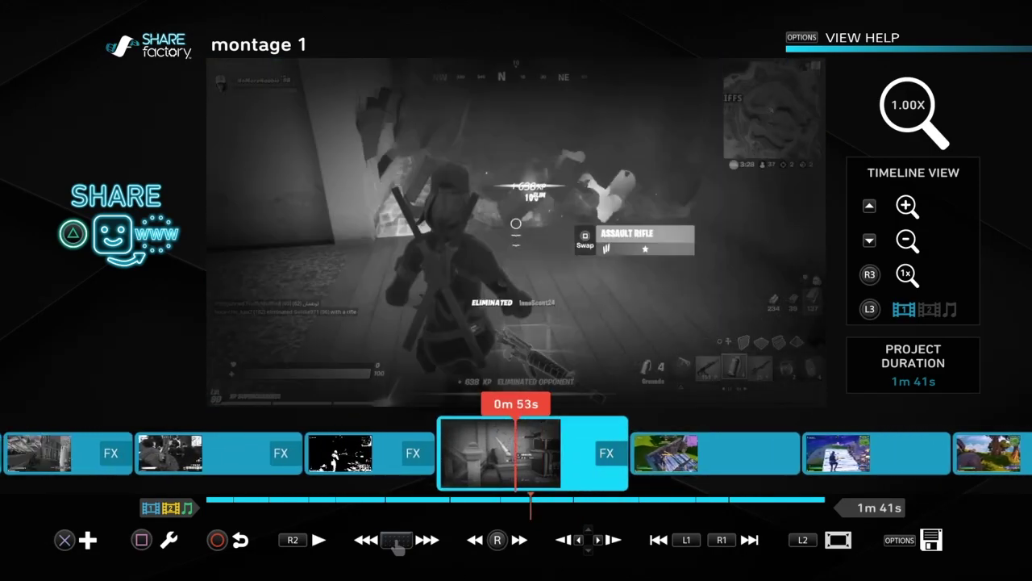
key("Left")
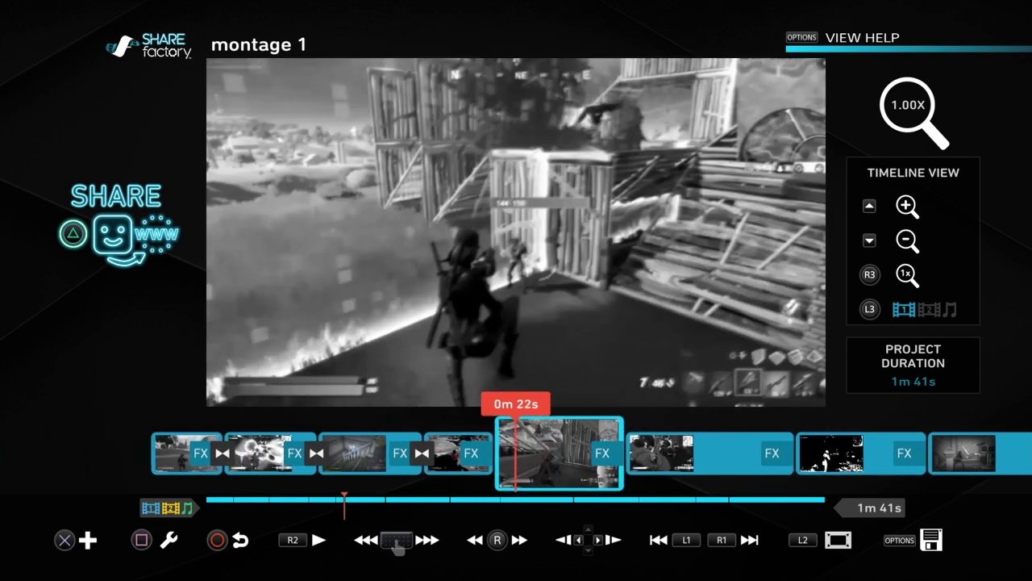
key("Right")
key("Right")
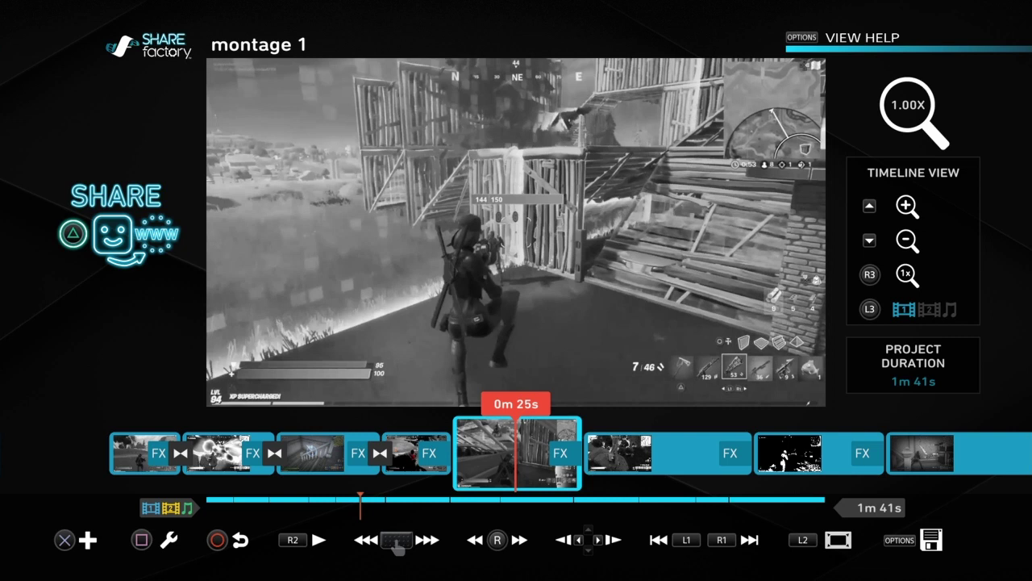
key("square")
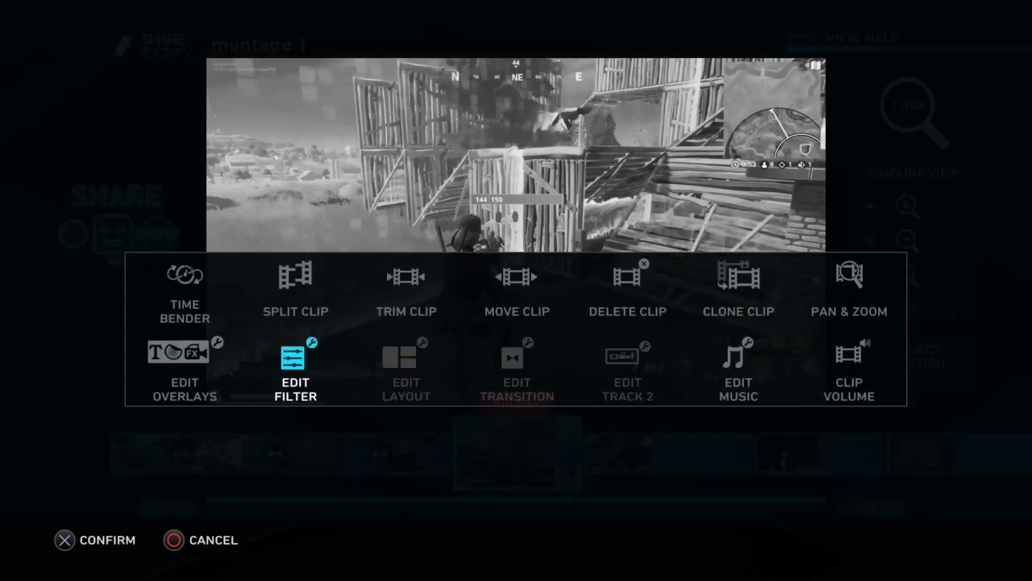
key("Return")
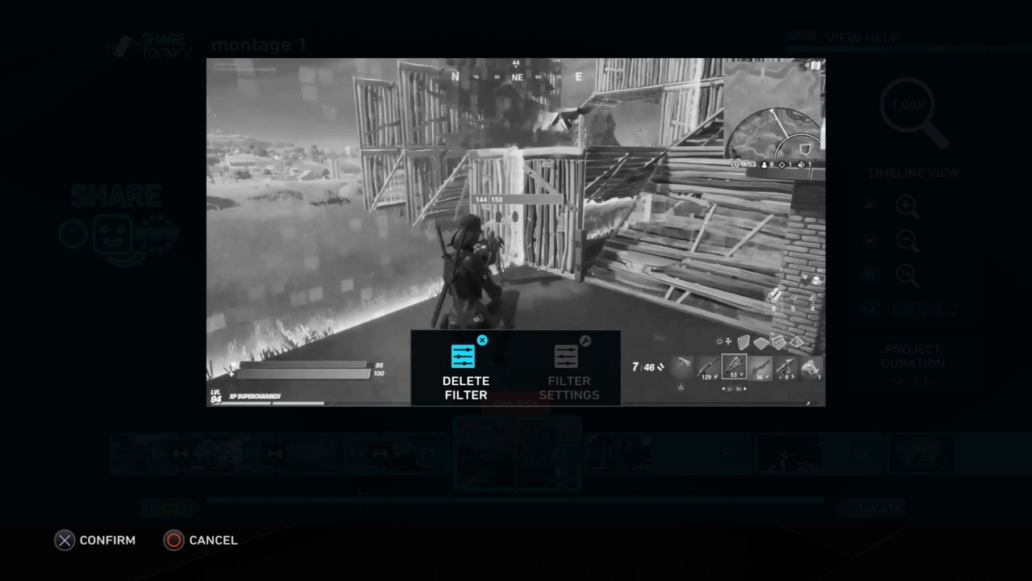
key("Escape")
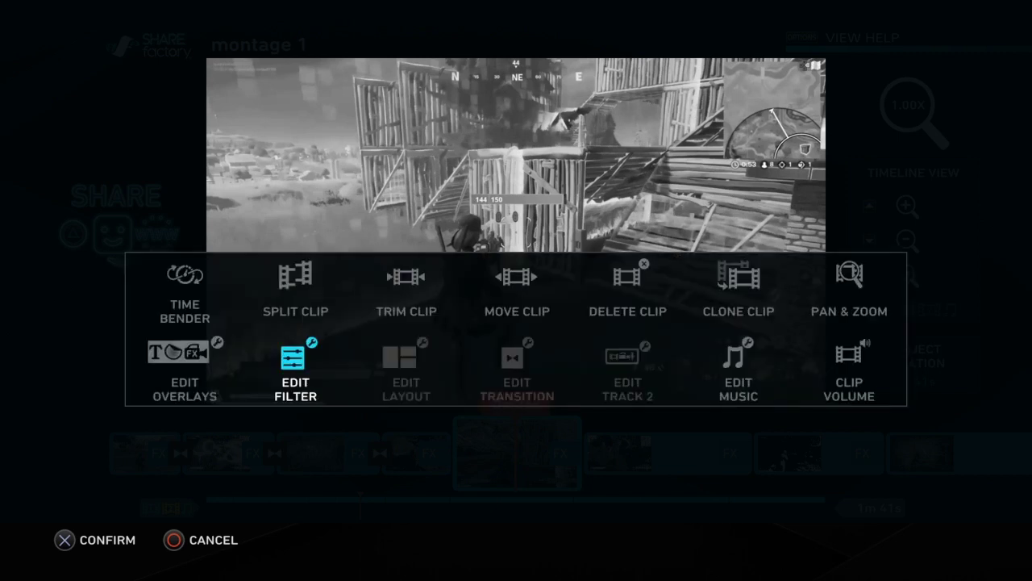
key("Escape")
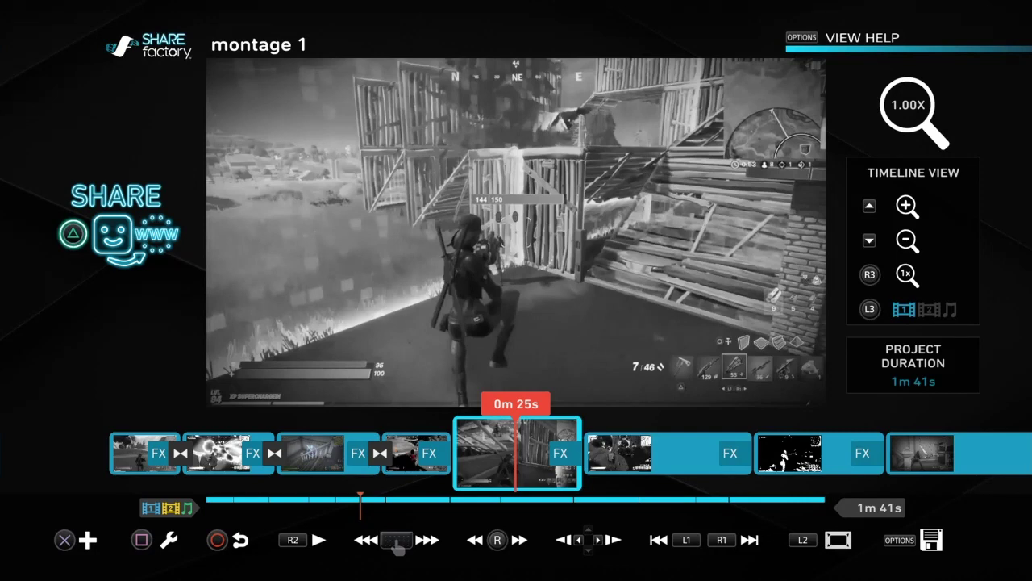
Browse the layout categories and add the Vignette layout to the clip at 0m 25s
key("Return")
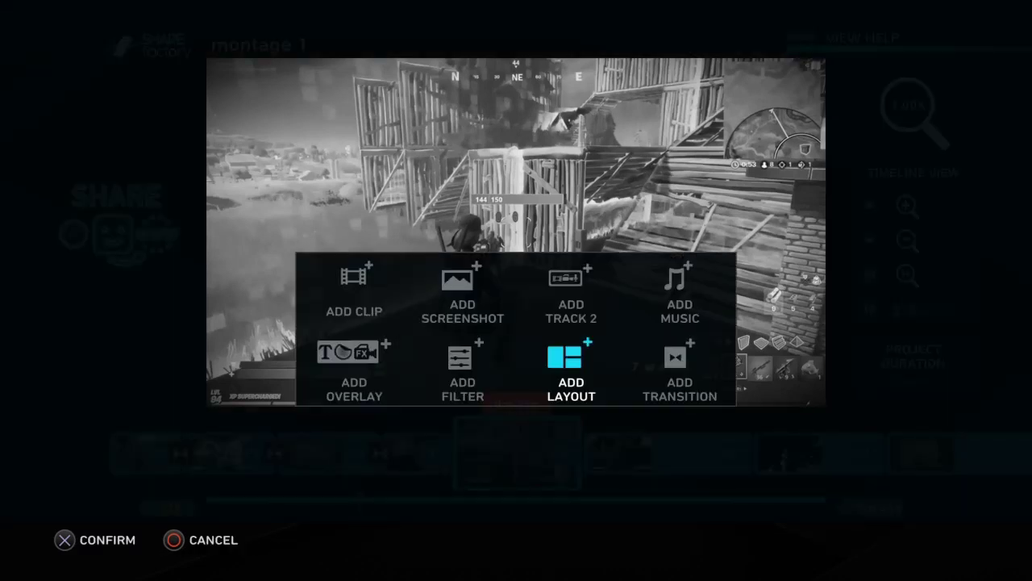
key("Return")
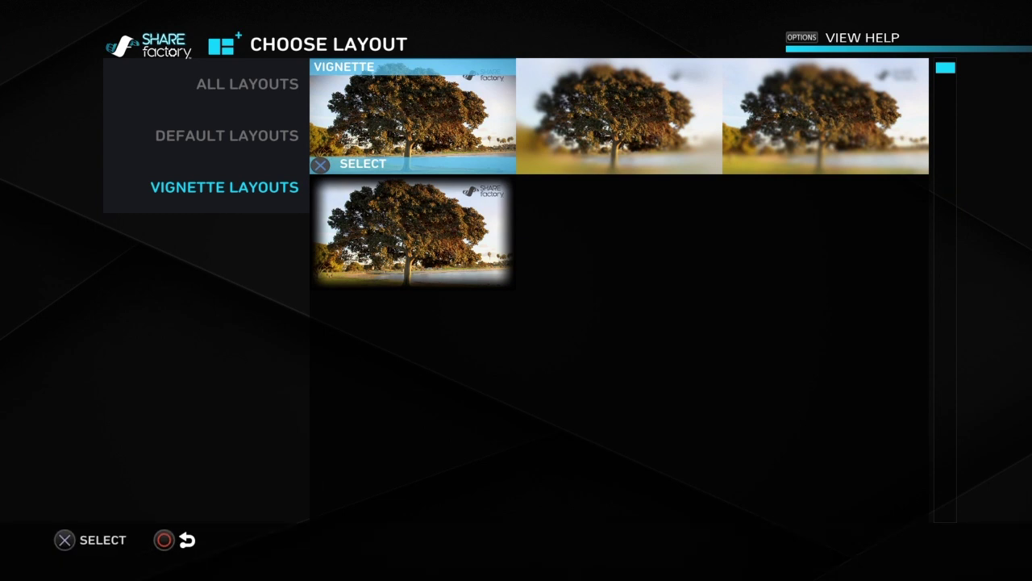
key("Left")
key("Up")
key("Up")
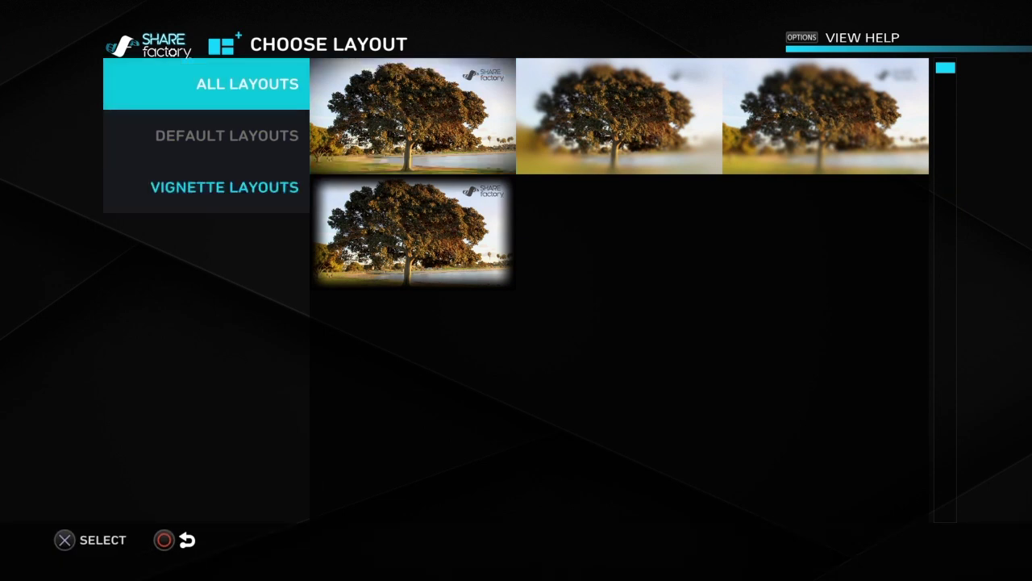
key("Right")
key("Left")
key("Down")
key("Right")
key("Left")
key("Down")
key("Right")
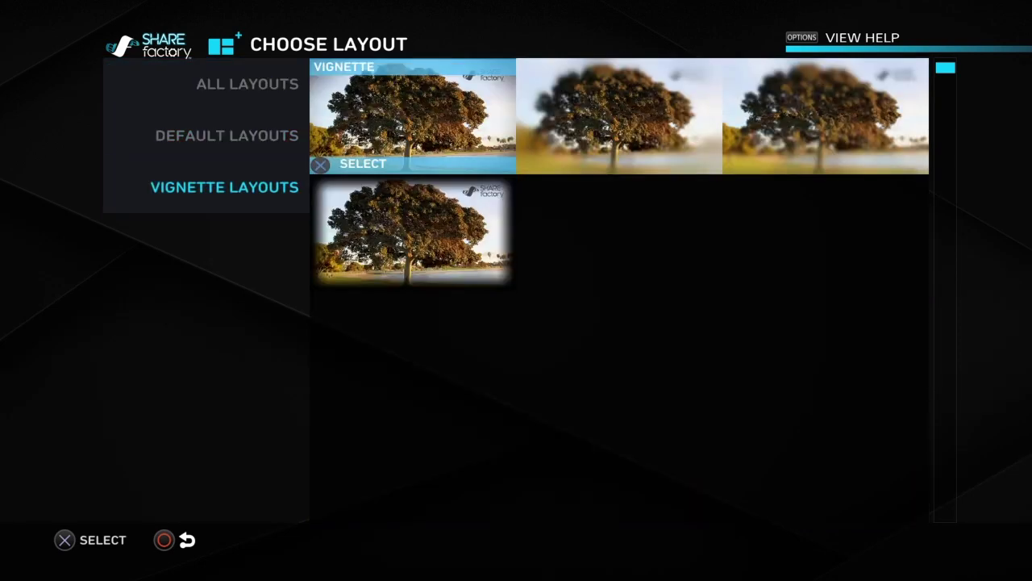
key("Return")
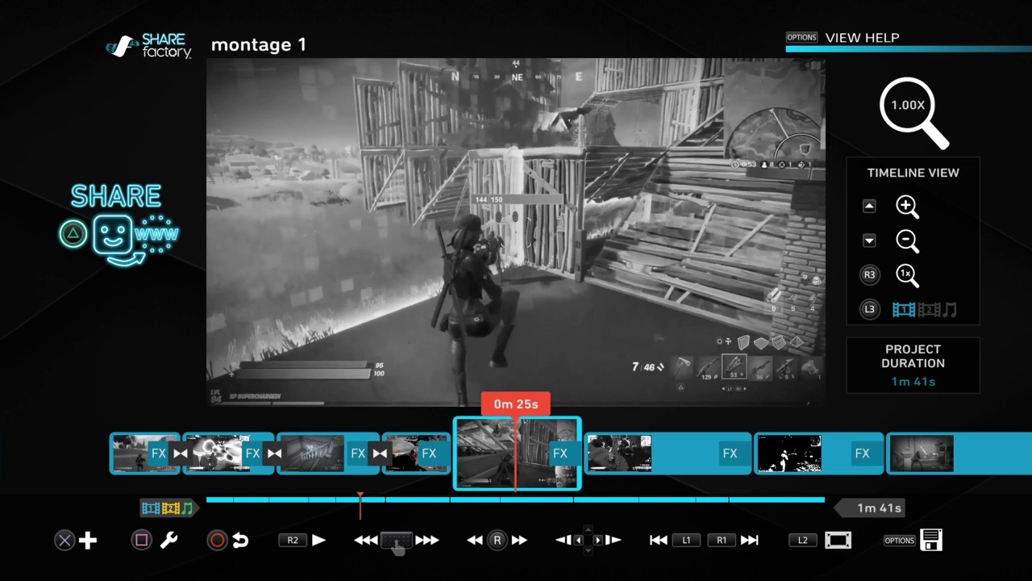
Open the layout settings of the clip at 0m 25s and set the vignette intensity to 0.85
key("s")
key("Right")
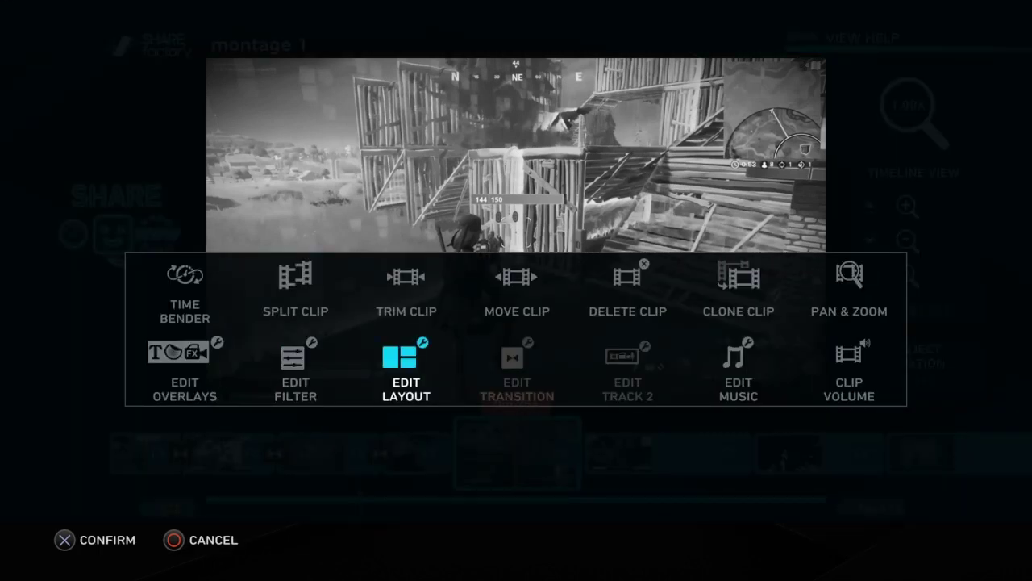
key("Return")
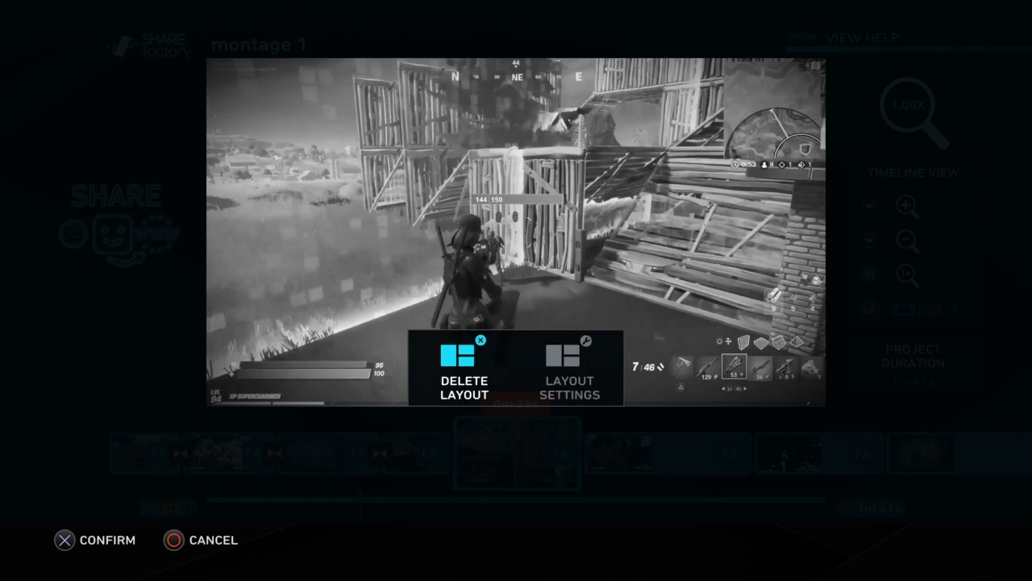
key("Right")
key("Return")
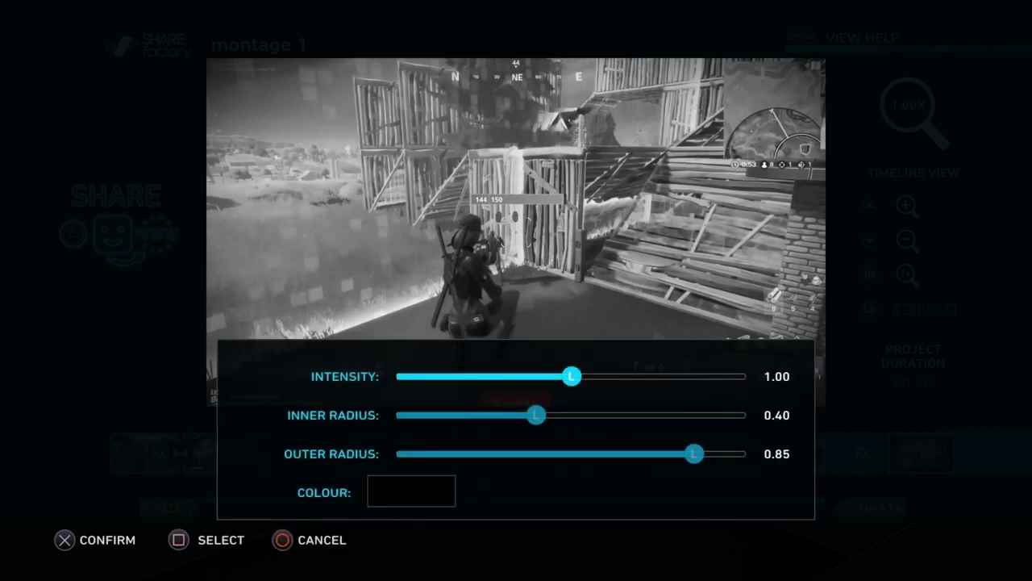
key("Right")
key("Right")
key("Left")
key("Right")
key("Right")
key("Right")
key("Right")
key("Right")
key("Right")
Set the vignette's inner radius to 0.48
key("Down")
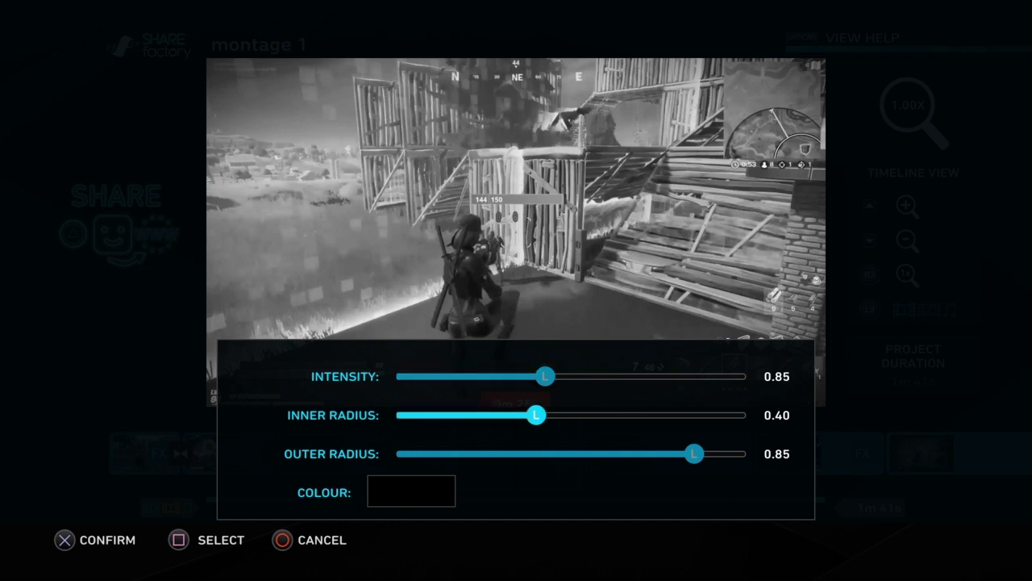
key("Left")
key("Left")
key("Right")
key("Right")
key("Right")
key("Right")
key("Right")
key("Right")
key("Right")
key("Right")
key("Right")
key("Right")
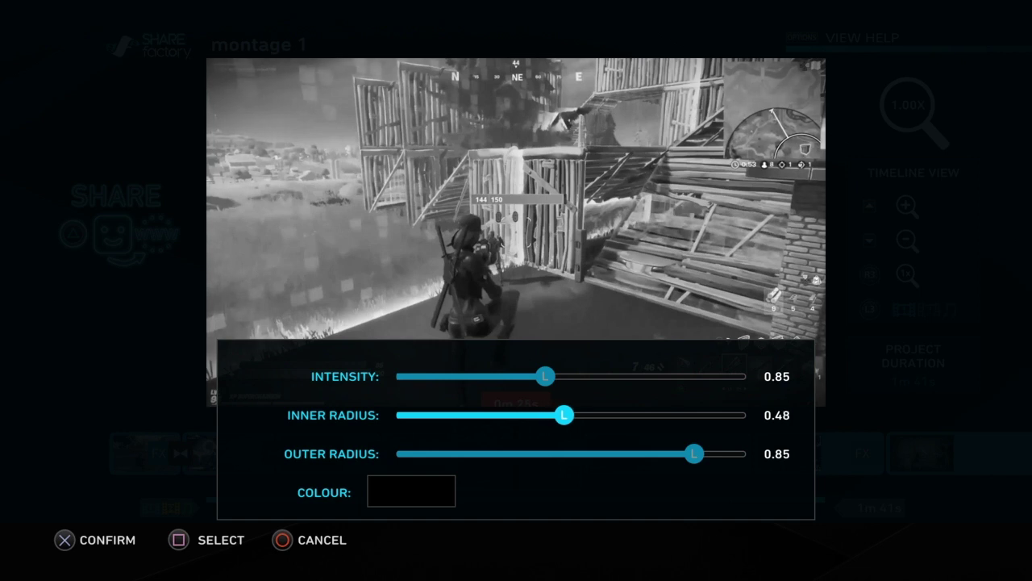
Set the vignette's outer radius to 0.60, keep the colour black and apply the layout settings
key("Down")
key("Left")
key("Left")
key("Left")
key("Left")
key("Left")
key("Left")
key("Left")
key("Left")
key("Left")
key("Left")
key("Left")
key("Left")
key("Left")
key("Left")
key("Left")
key("Left")
key("Left")
key("Left")
key("Left")
key("Left")
key("Left")
key("Left")
key("Left")
key("Left")
key("Left")
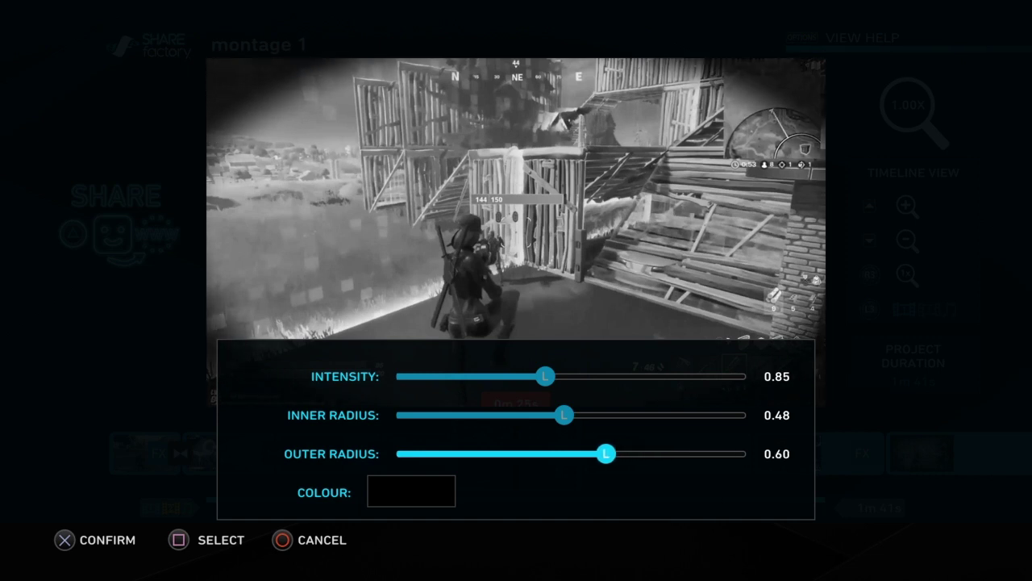
key("Down")
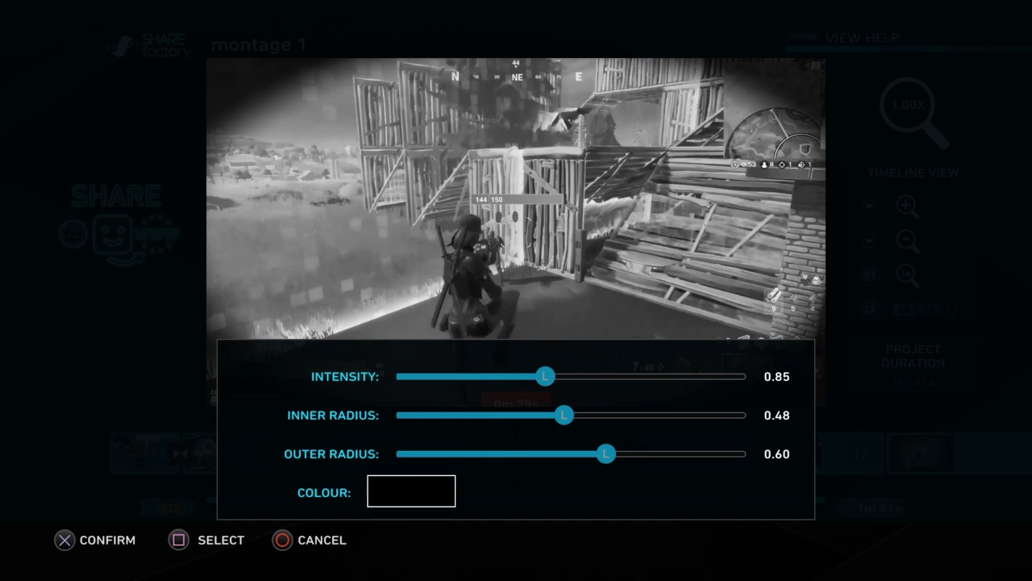
key("Up")
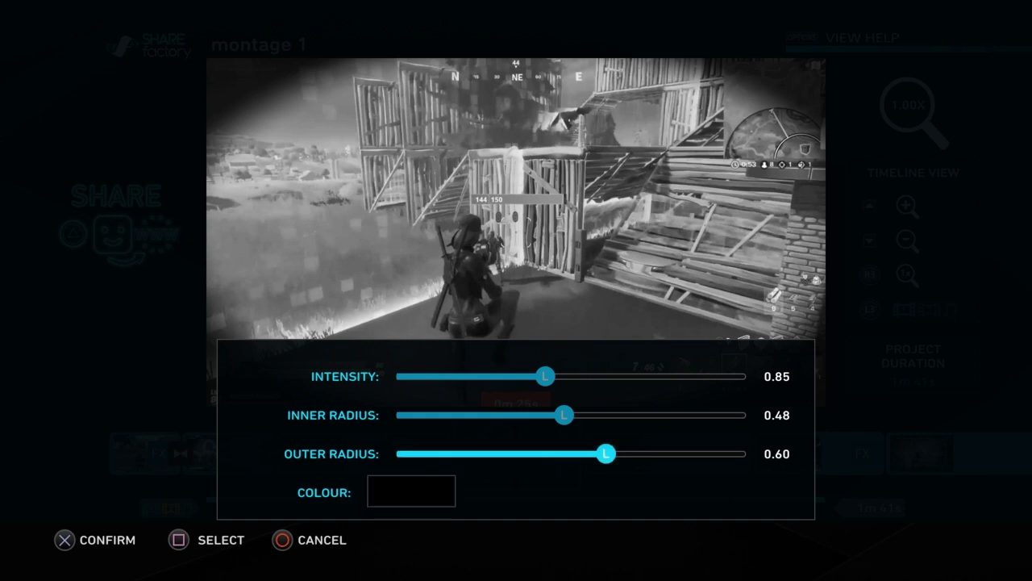
key("Return")
Play the vignetted clip from 0m 23s and pause it at 0m 25s to preview the effect
key("Left")
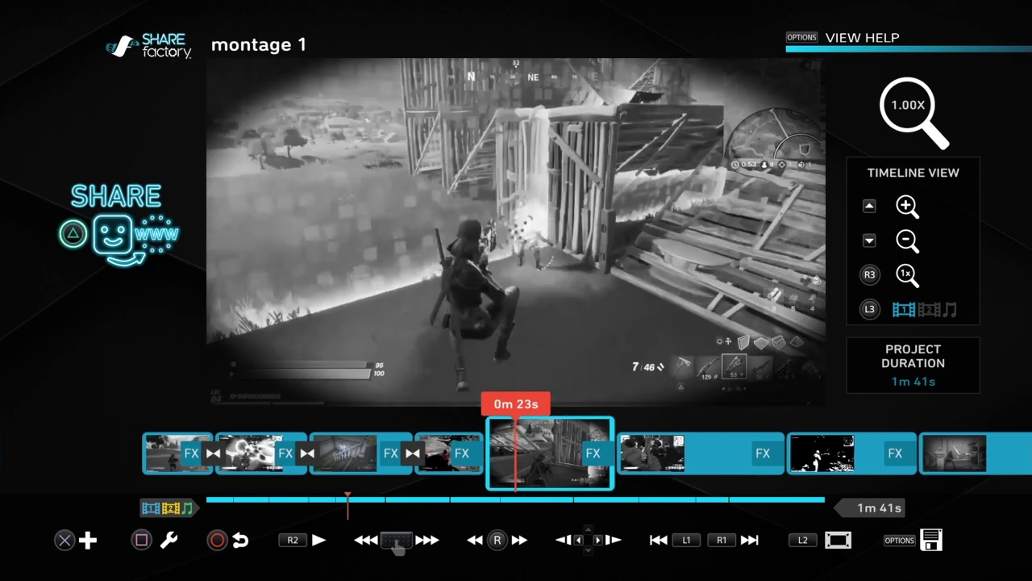
key("space")
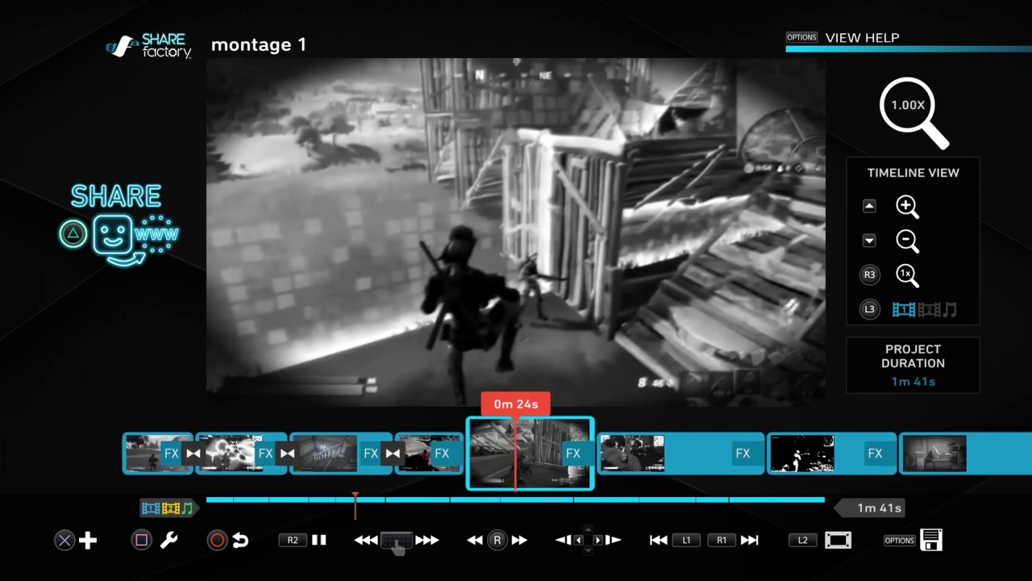
key("space")
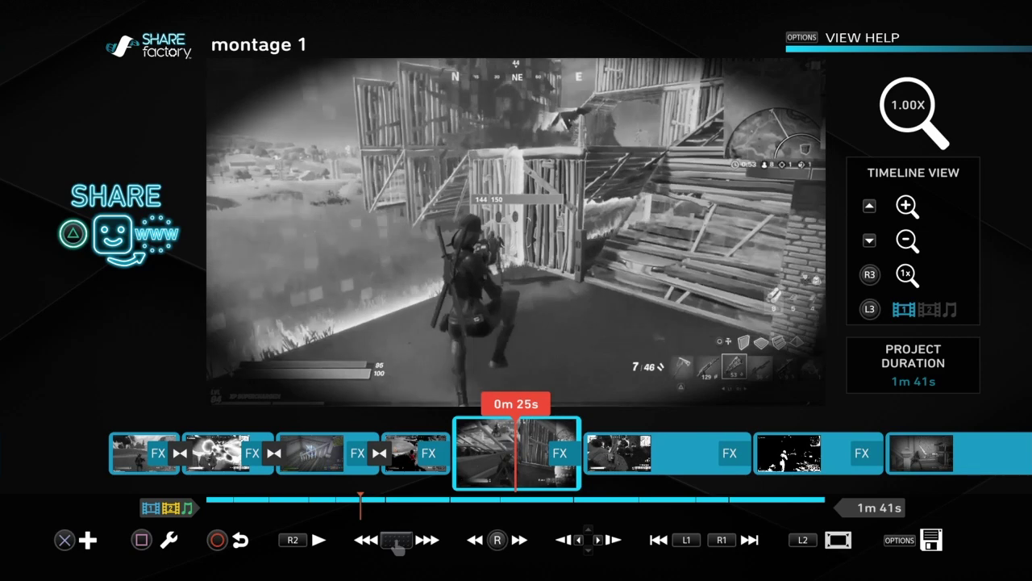
Reopen the layout settings of the clip at 0m 25s and set the vignette intensity to 2.00
key("s")
key("Right")
key("Left")
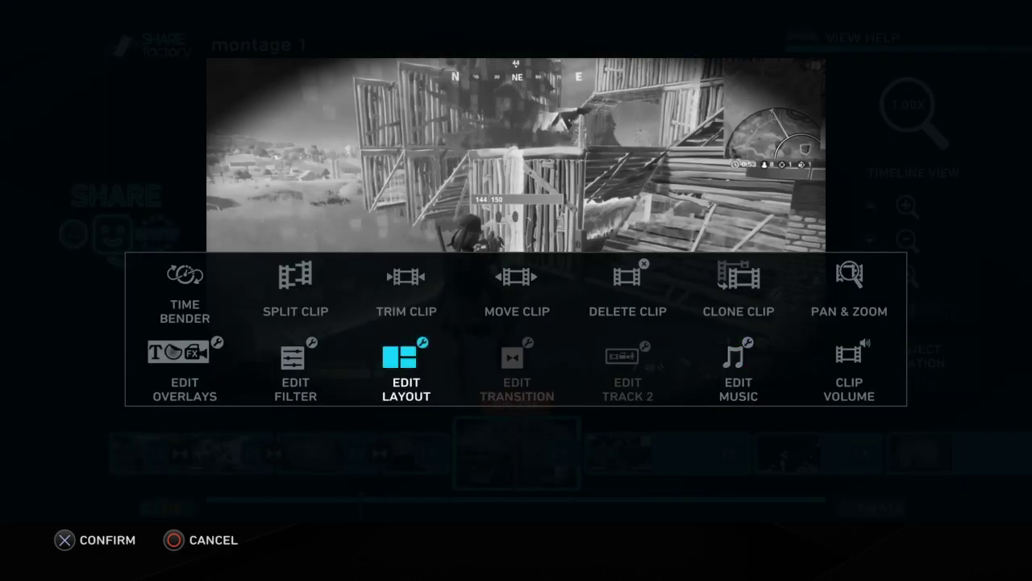
key("Return")
key("Return")
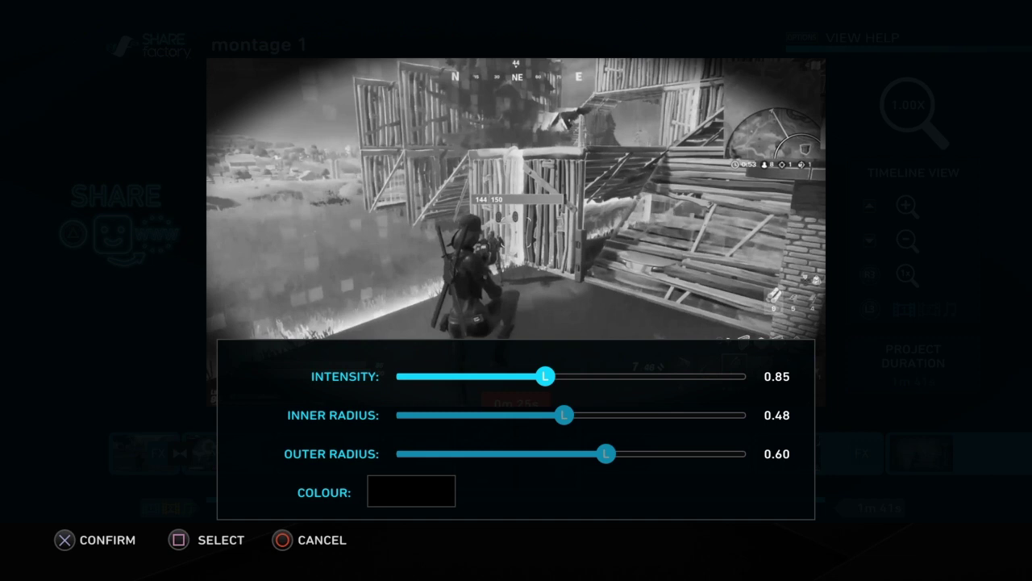
key("Up")
key("Up")
key("Up")
key("Up")
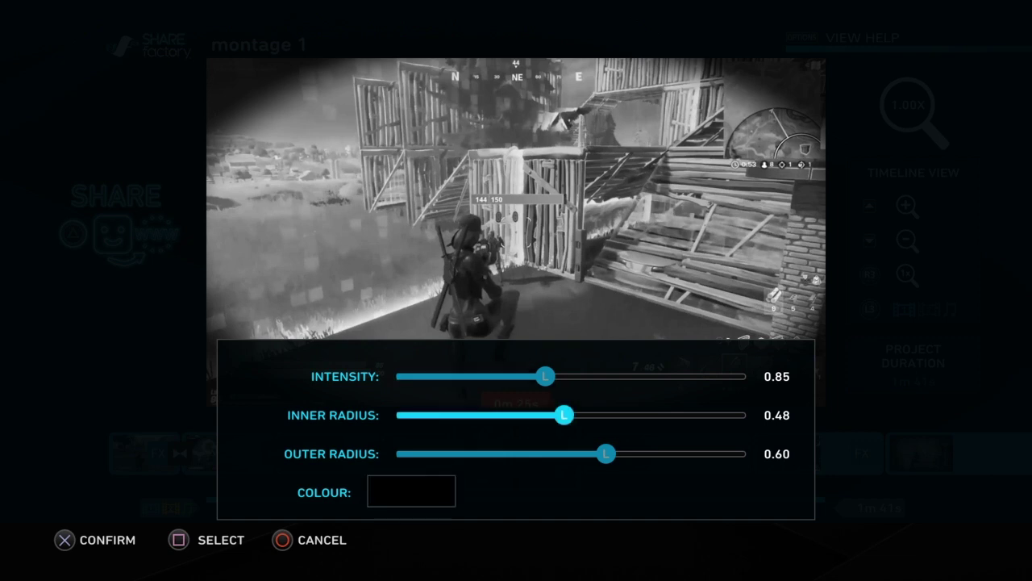
key("Right")
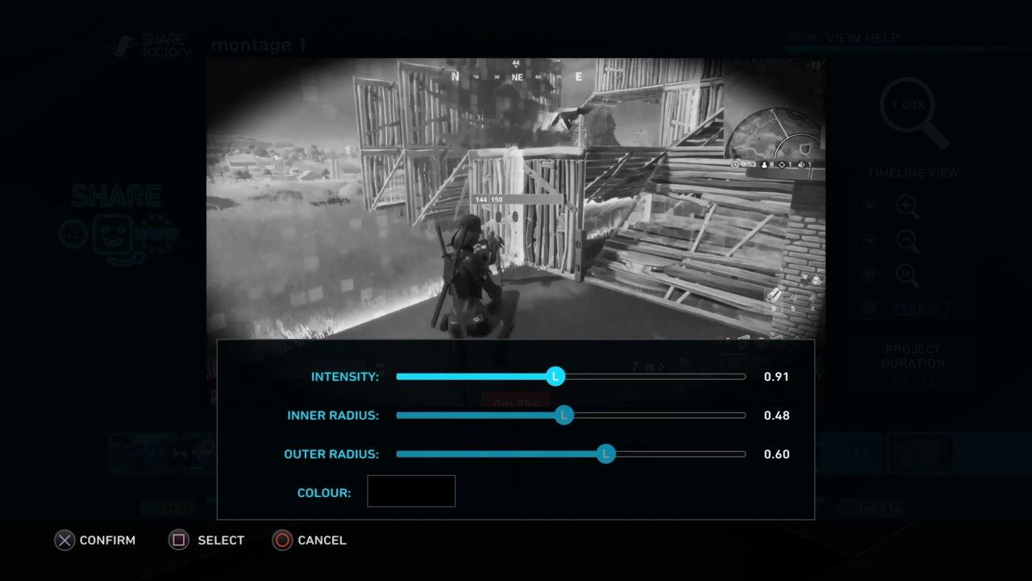
key("Right")
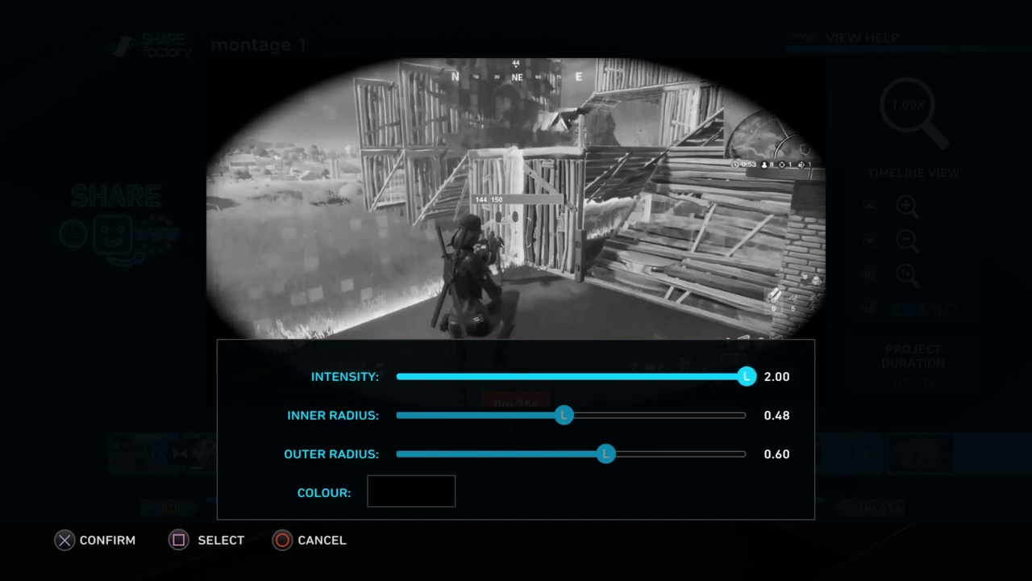
Set the vignette's inner radius to 0.50
key("Down")
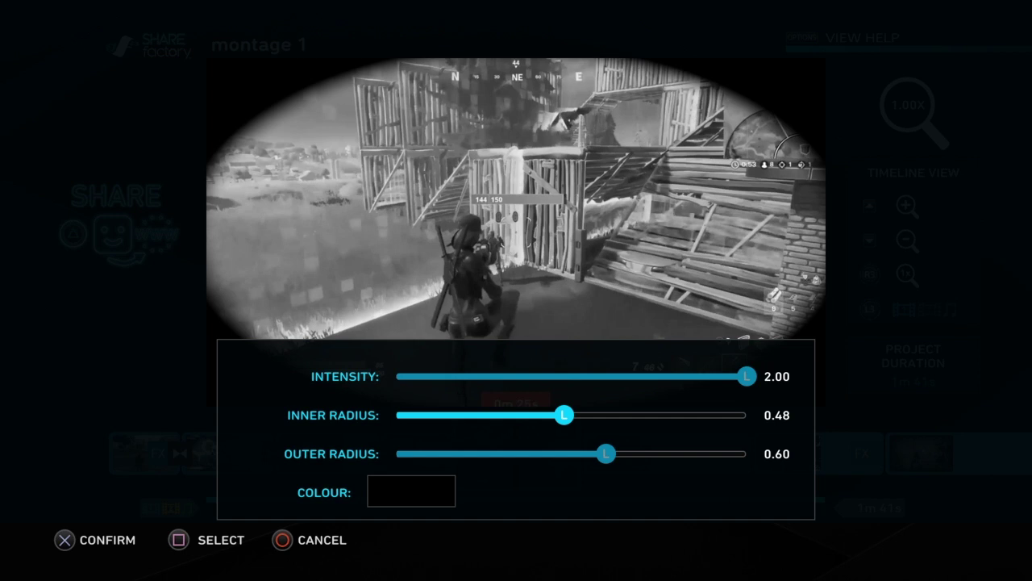
key("Down")
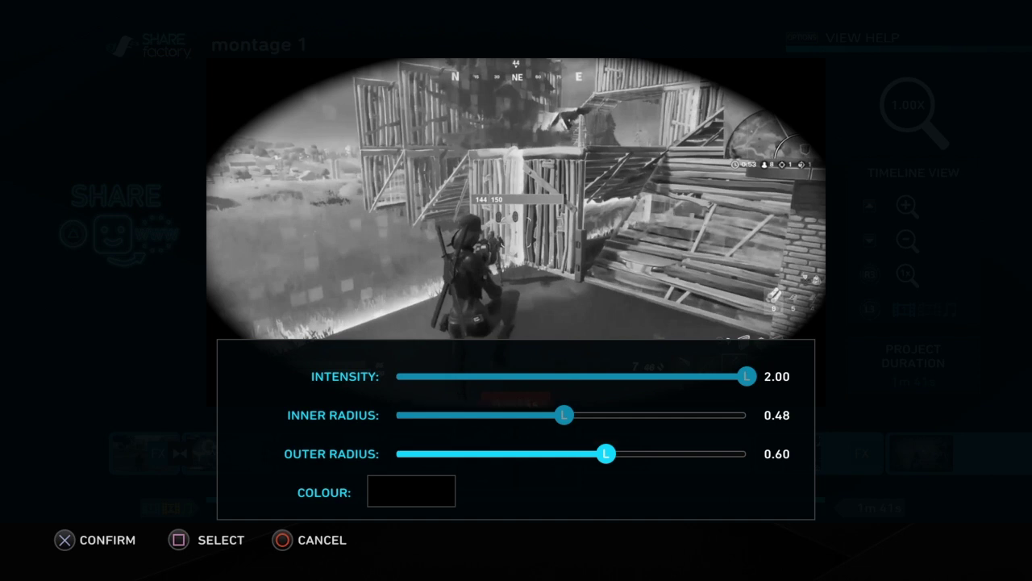
key("Up")
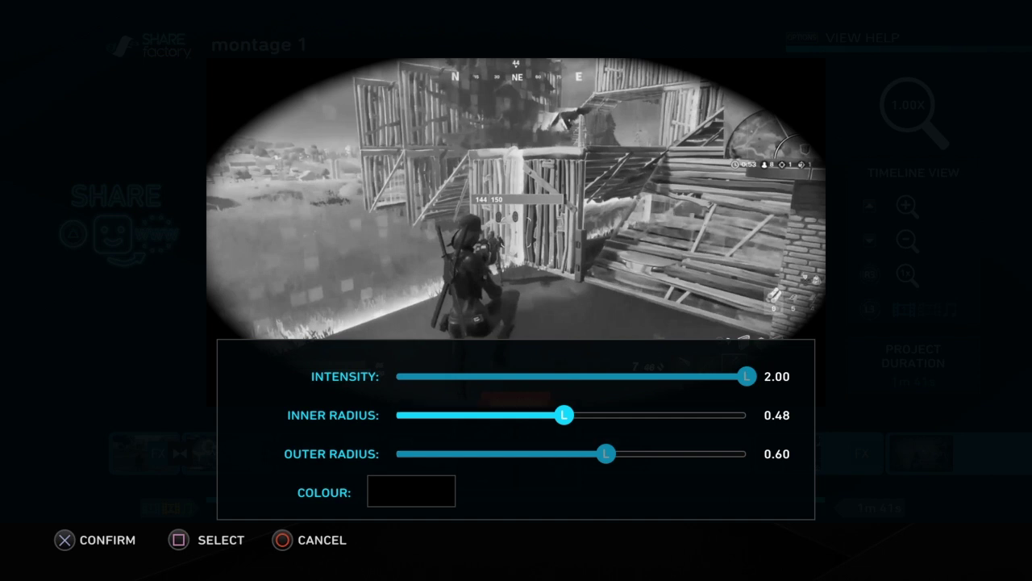
key("Right")
key("Right")
Try lowering the vignette's outer radius below the inner radius, down to 0.17
key("Down")
key("Left")
key("Left")
key("Left")
key("Left")
key("Left")
key("Left")
key("Left")
key("Left")
key("Left")
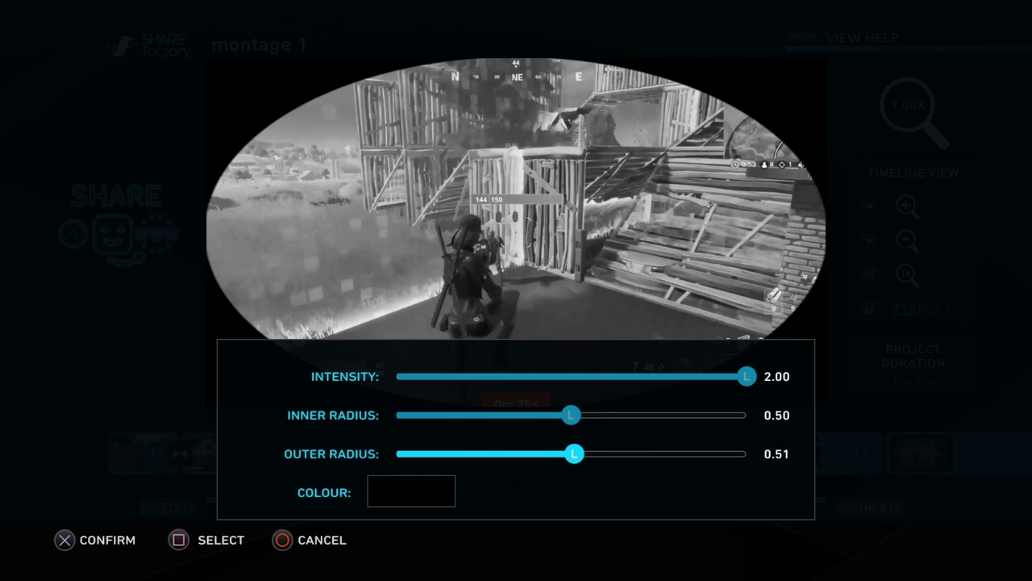
key("Left")
key("Left")
key("Left")
key("Left")
key("Left")
key("Left")
key("Left")
key("Left")
key("Left")
key("Left")
key("Left")
key("Left")
key("Left")
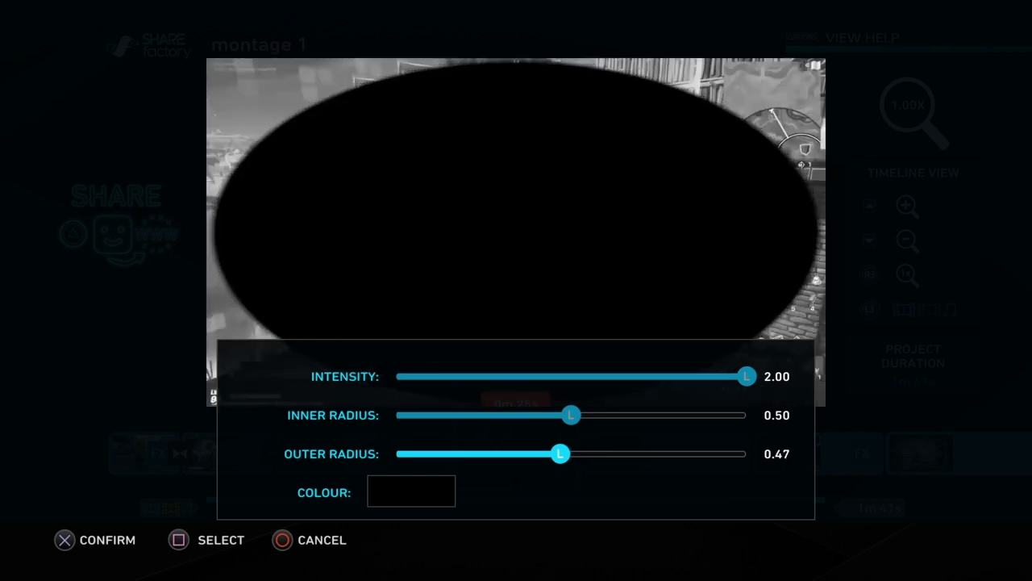
key("Left")
key("Left")
key("Left")
key("Left")
key("Left")
key("Left")
key("Left")
key("Left")
key("Left")
key("Left")
key("Left")
key("Left")
key("Left")
key("Left")
key("Left")
key("Left")
key("Left")
key("Left")
key("Left")
key("Left")
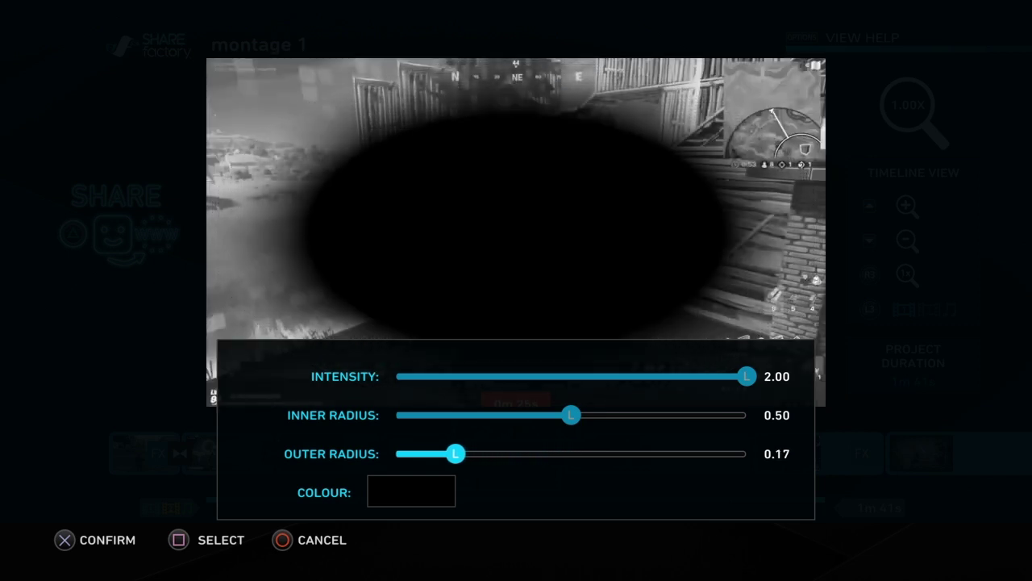
Raise the vignette's outer radius back up to 0.50
key("Right")
key("Right")
key("Right")
key("Right")
key("Right")
key("Right")
key("Right")
key("Right")
key("Right")
key("Right")
key("Right")
key("Right")
key("Right")
key("Right")
key("Right")
key("Right")
key("Right")
key("Right")
key("Right")
key("Right")
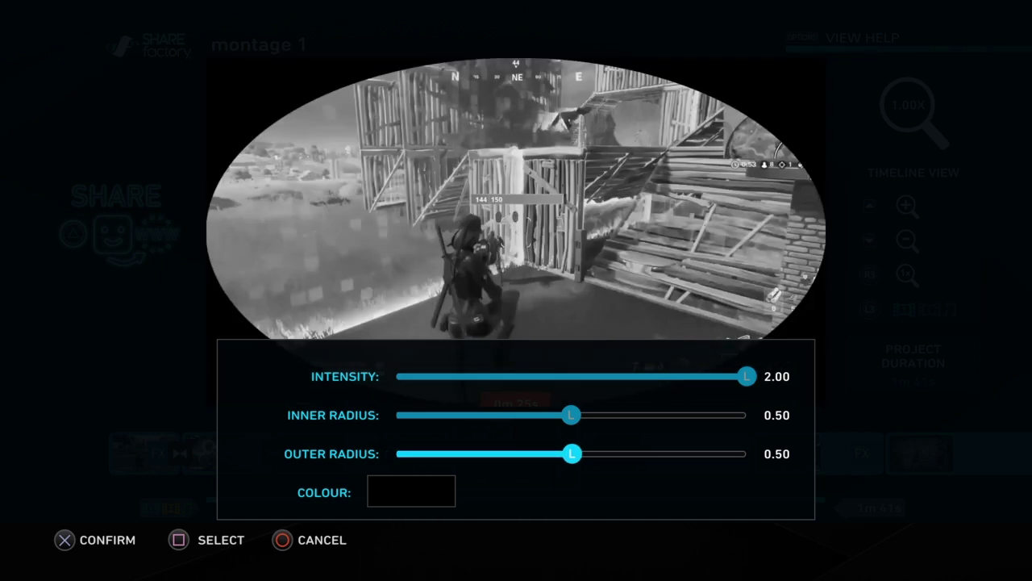
Confirm the vignette settings and play the clip back from 0m 22s to preview the effect
key("Return")
key("Left")
key("Left")
key("Left")
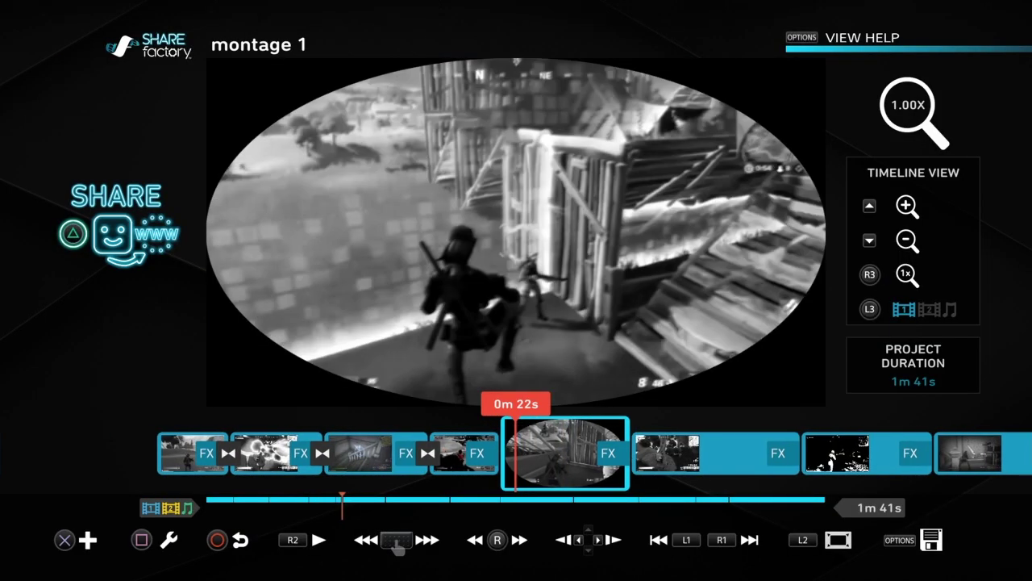
key("space")
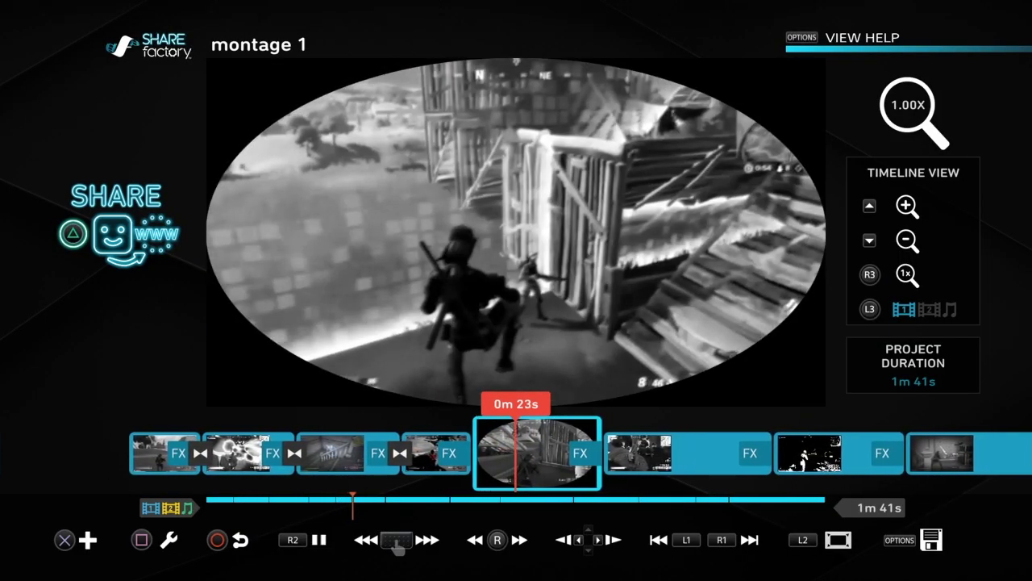
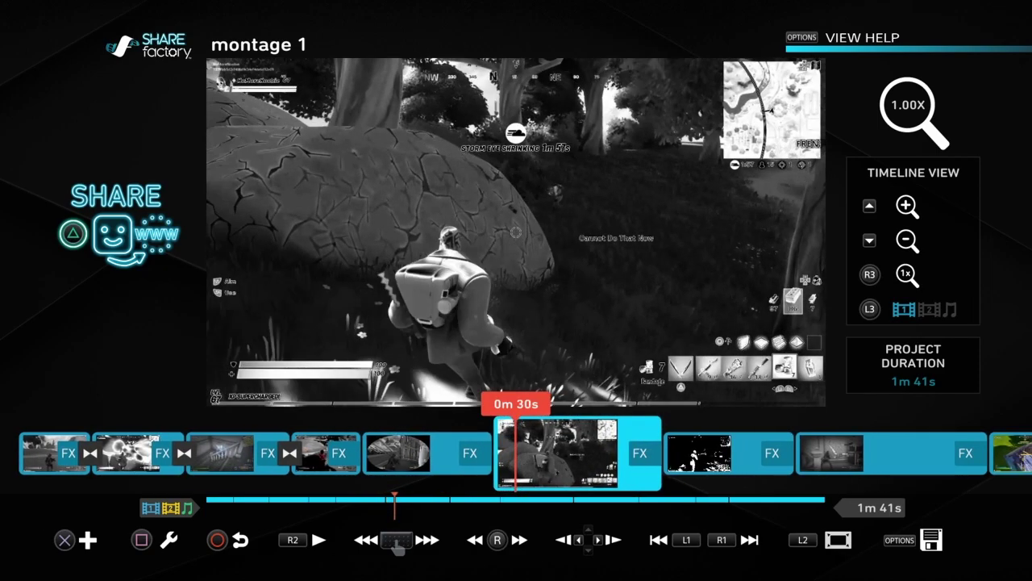
key("Return")
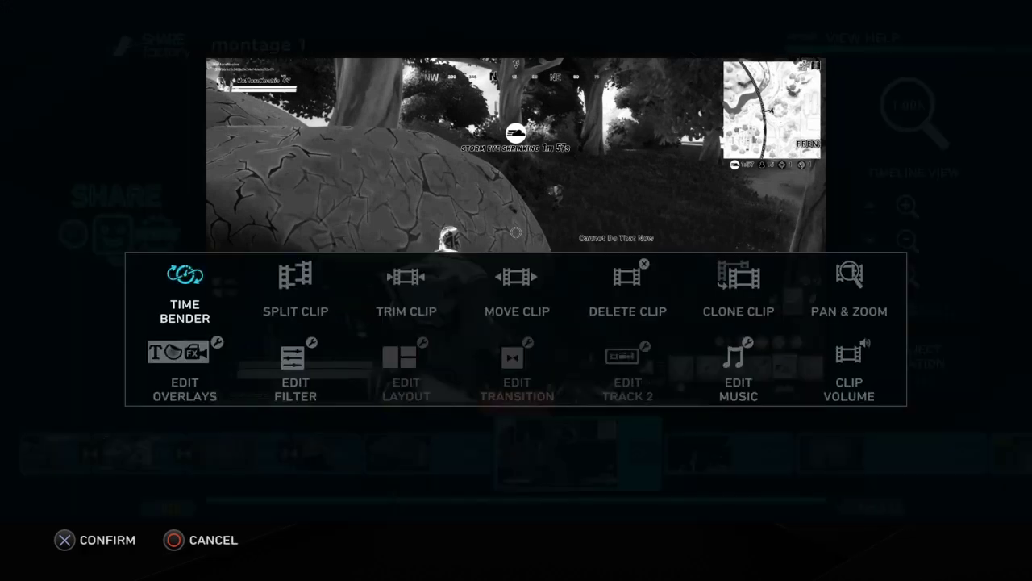
key("Down")
key("Right")
key("Return")
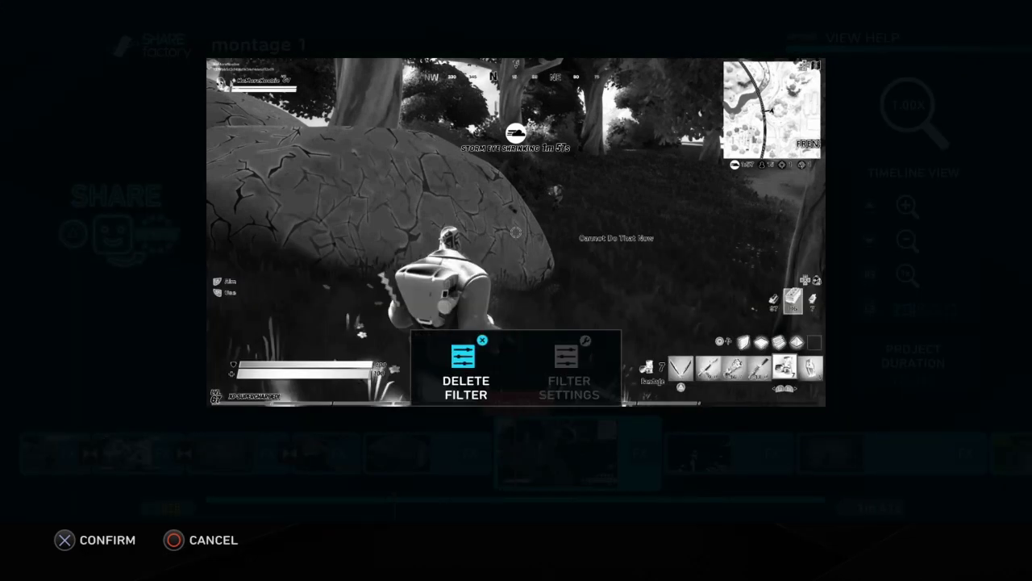
key("Escape")
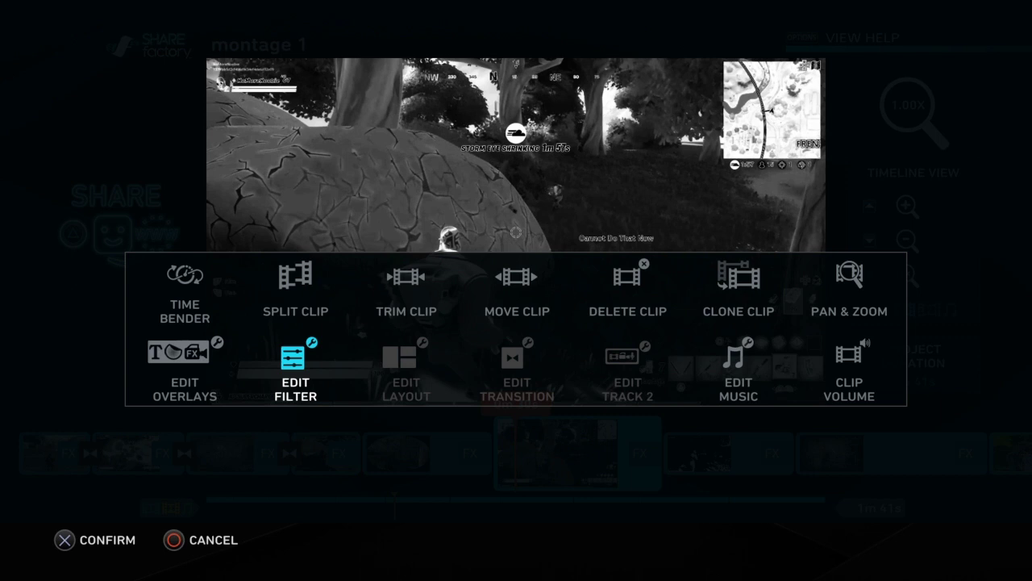
key("Escape")
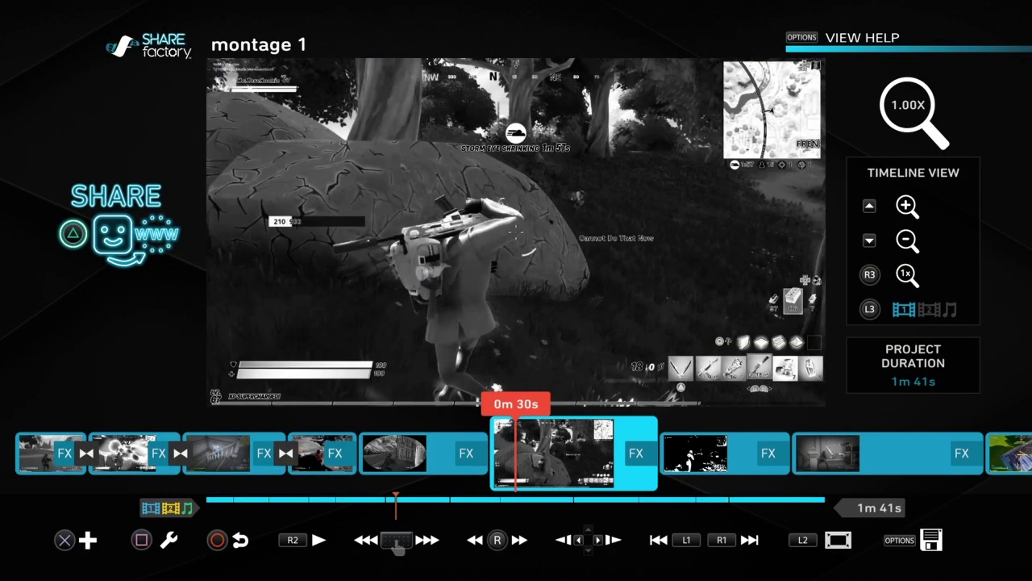
Add the Time Bender Vignette layout to the clip at 0m 30s and play it back
key("Return")
key("Return")
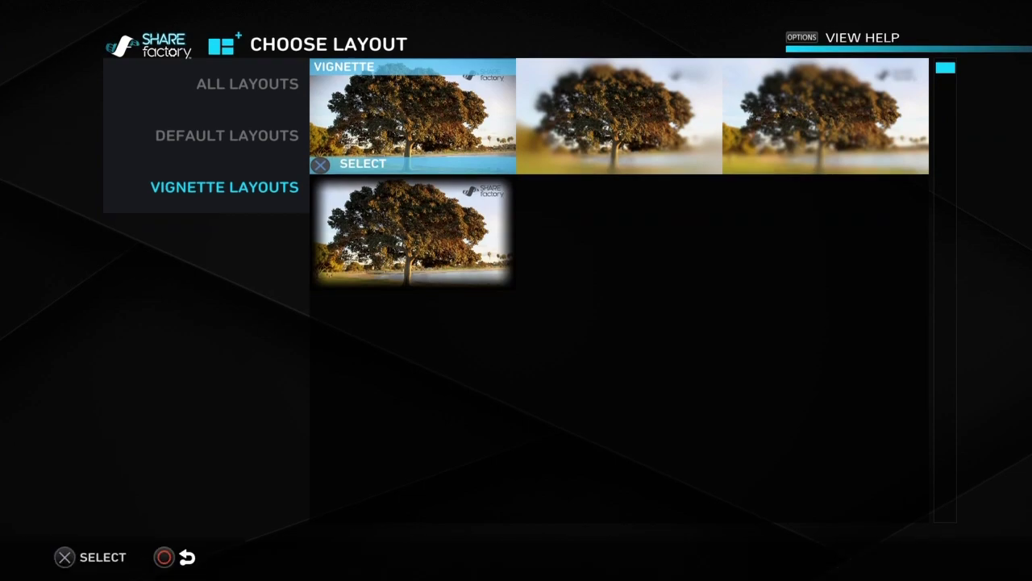
key("Return")
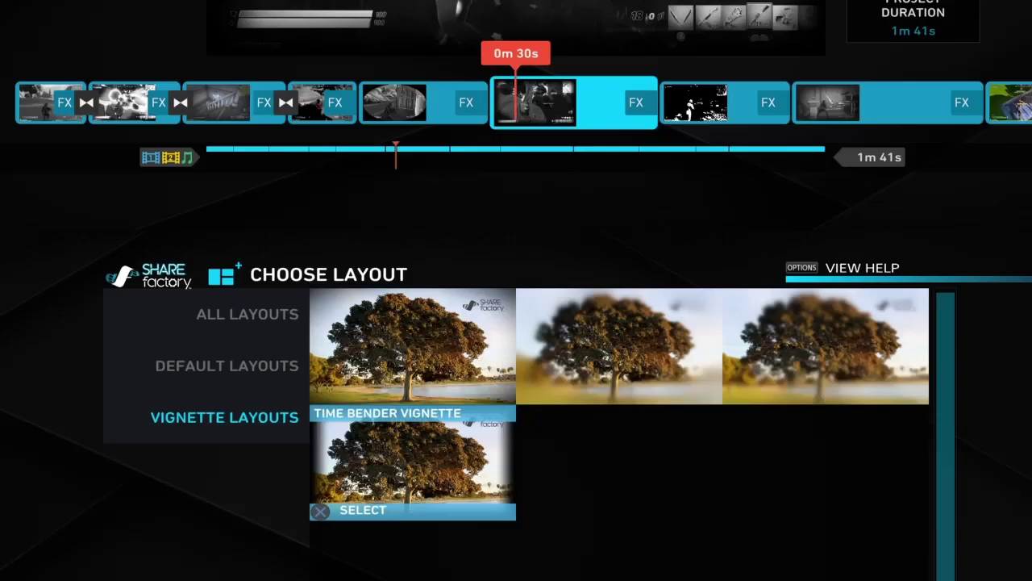
key("space")
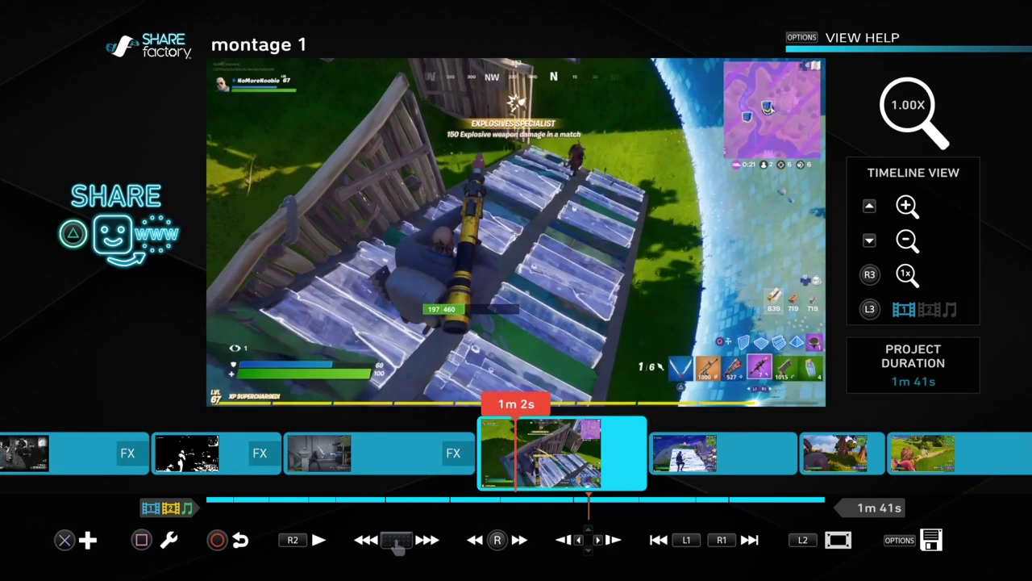
Apply the Emboss filter to the clip at 1m 2s and play it back
key("Return")
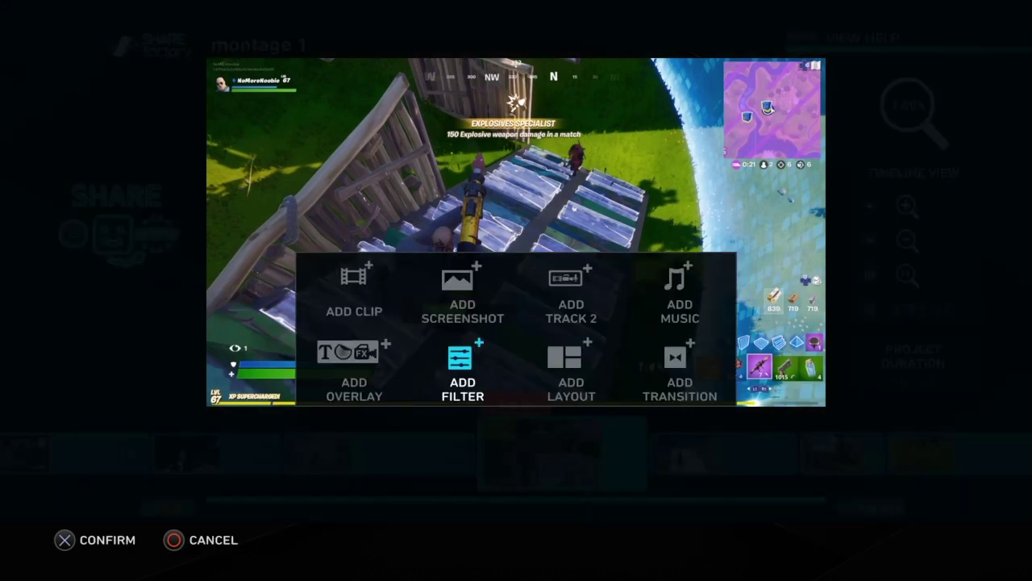
key("Return")
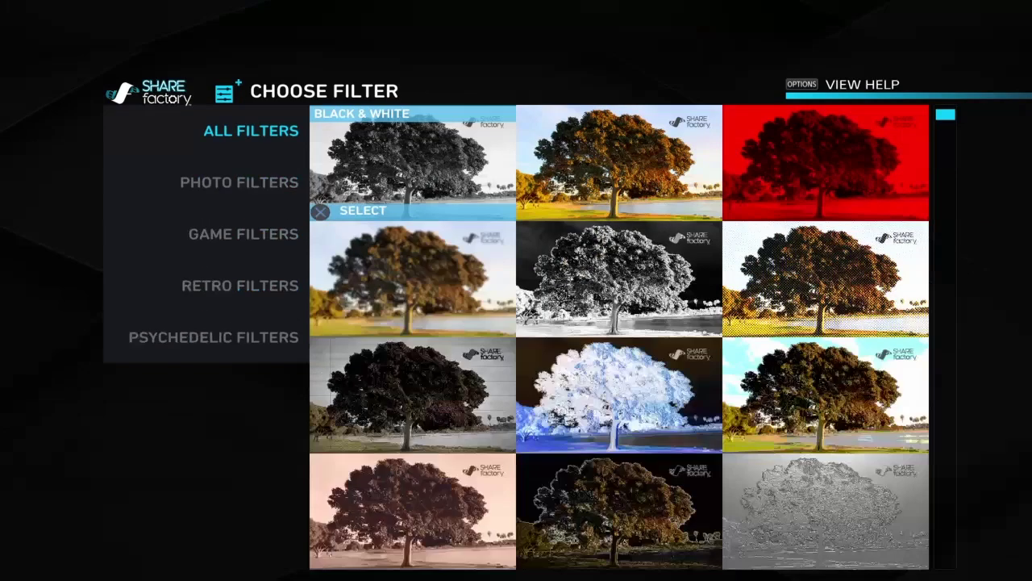
key("Right")
key("Down")
key("Down")
key("Right")
key("Down")
key("Return")
key("Left")
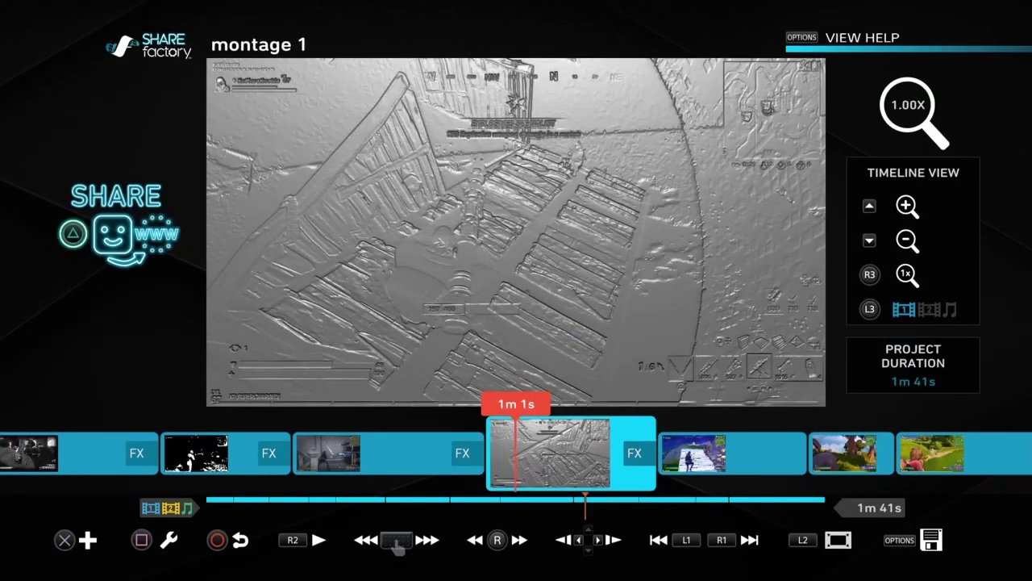
key("Right")
key("space")
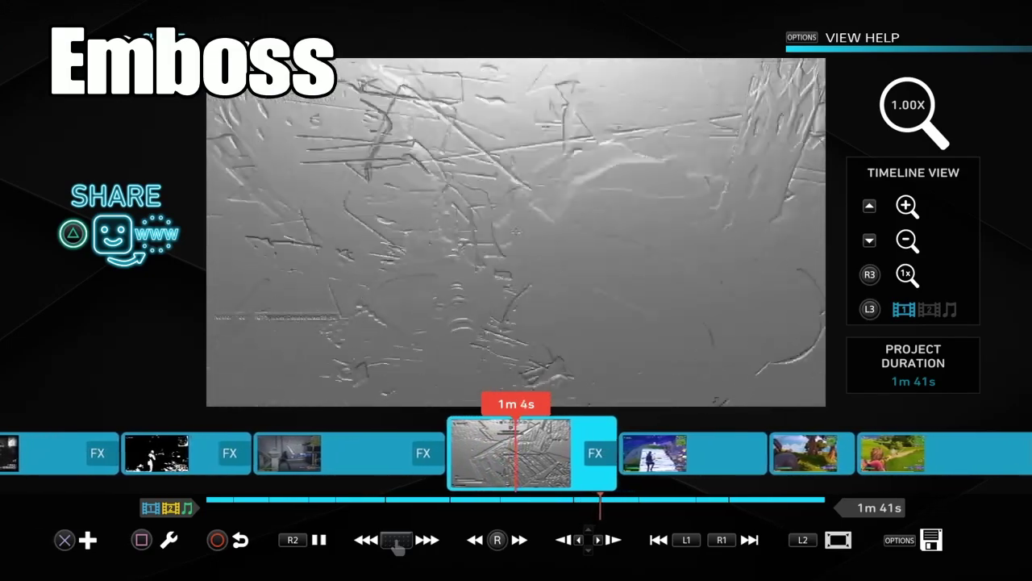
key("space")
key("Return")
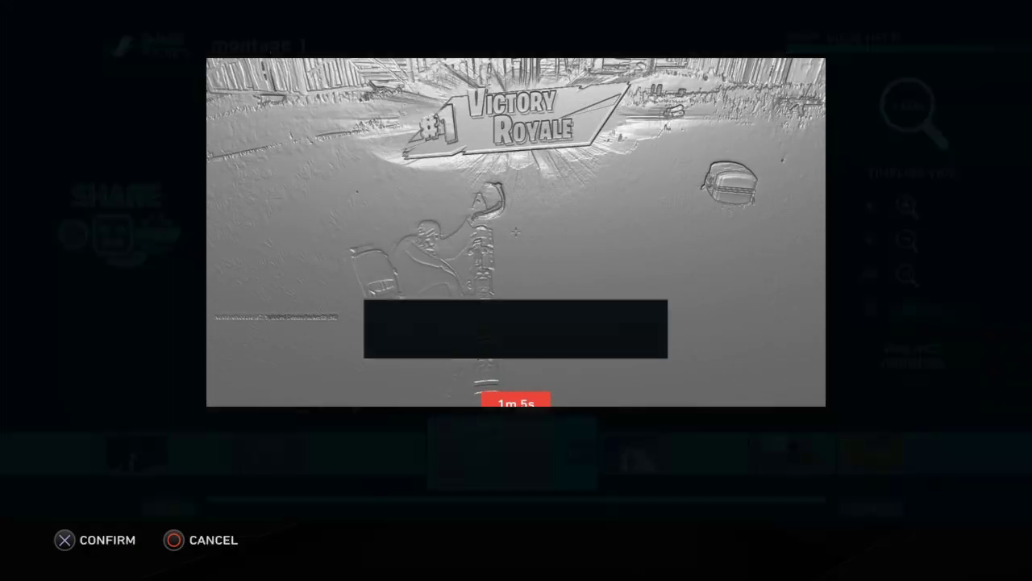
key("Return")
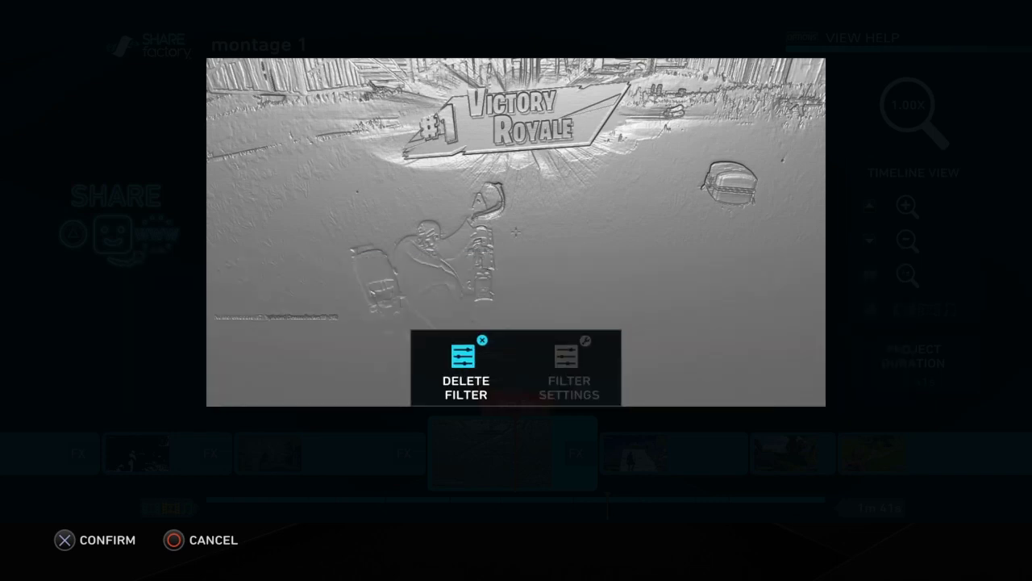
key("Escape")
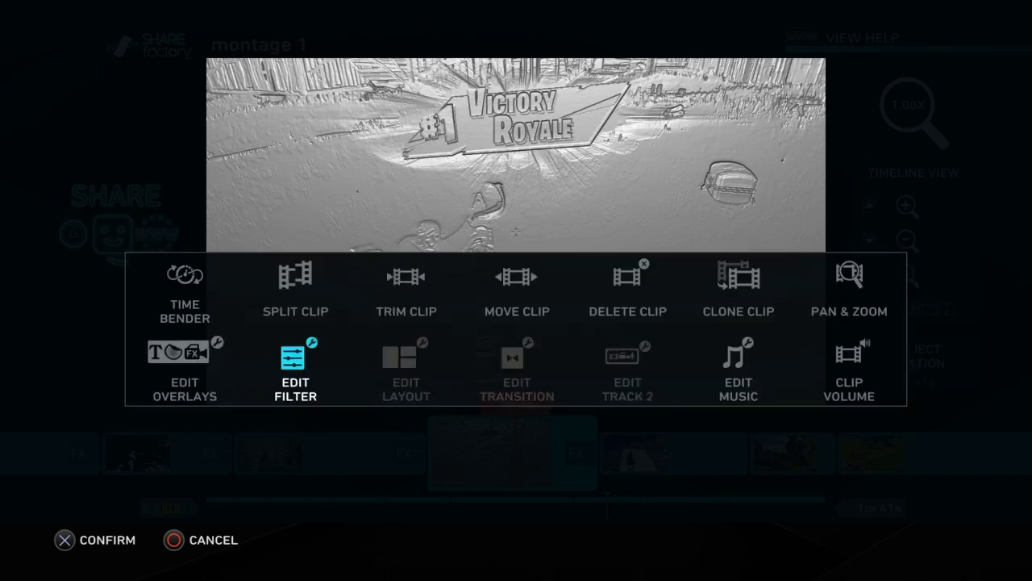
key("Escape")
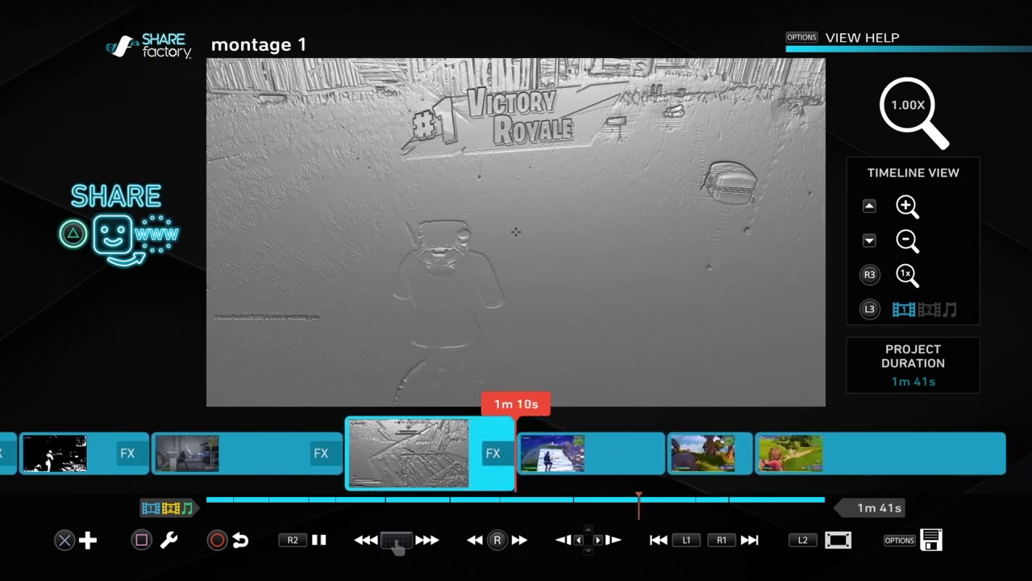
Browse the filters, apply Anaglyph to the clip at 1m 11s, and preview it up to 1m 18s
key("space")
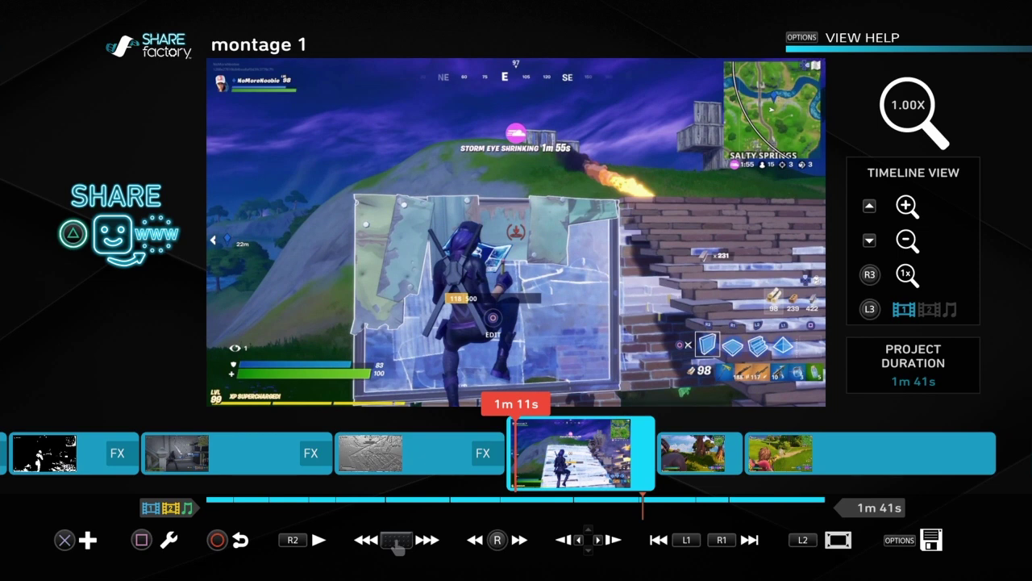
key("Return")
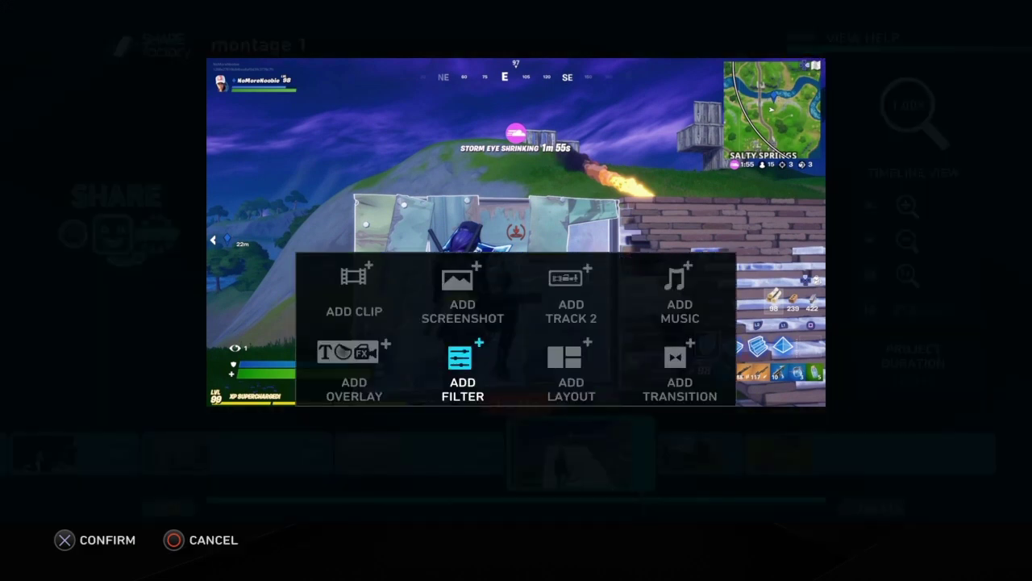
key("Return")
key("Right")
key("Down")
key("Down")
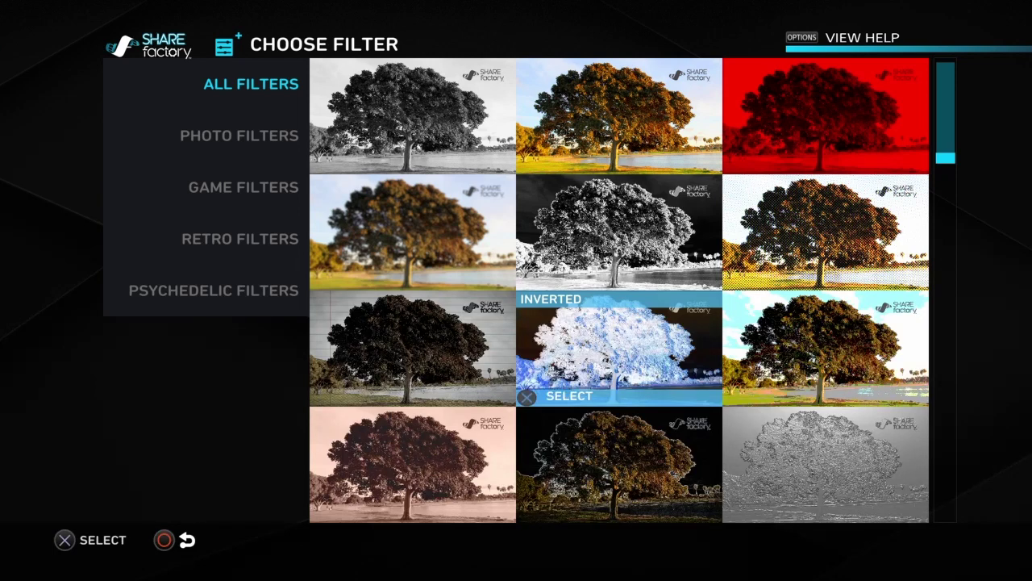
key("Down")
key("Right")
key("Down")
key("Left")
key("Up")
key("Down")
key("Down")
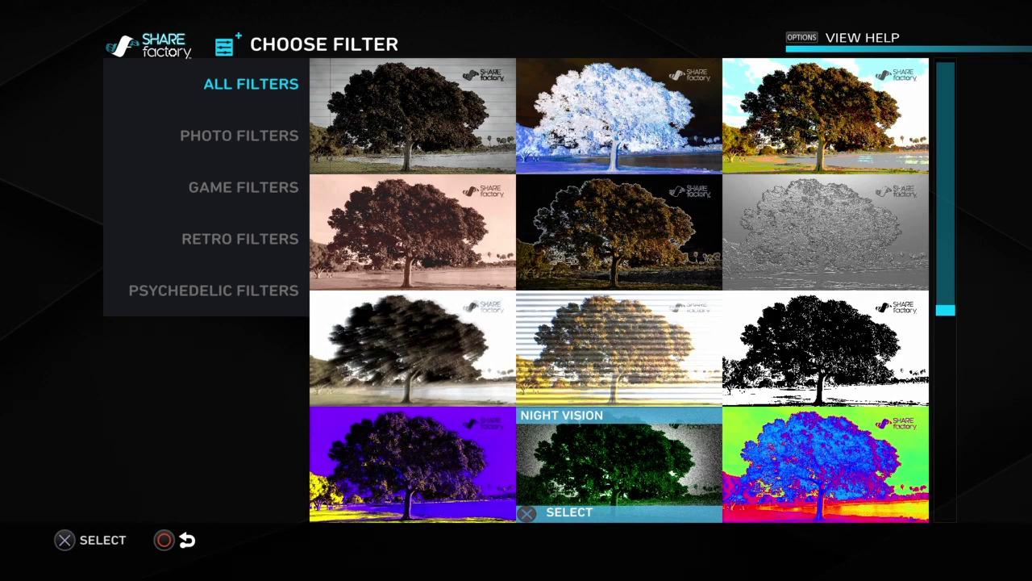
key("Down")
key("Up")
key("Up")
key("Right")
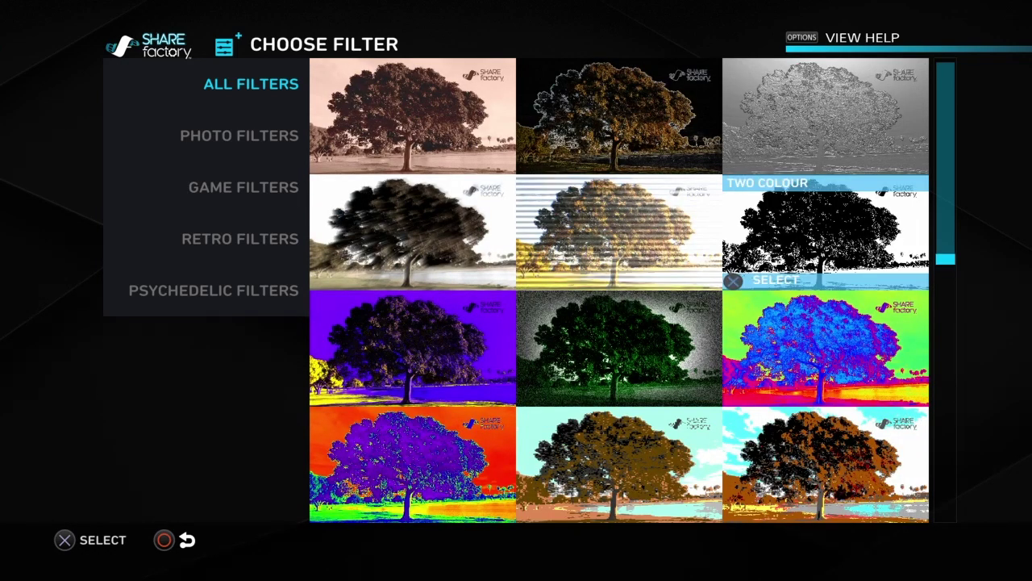
key("Left")
key("Down")
key("Down")
key("Down")
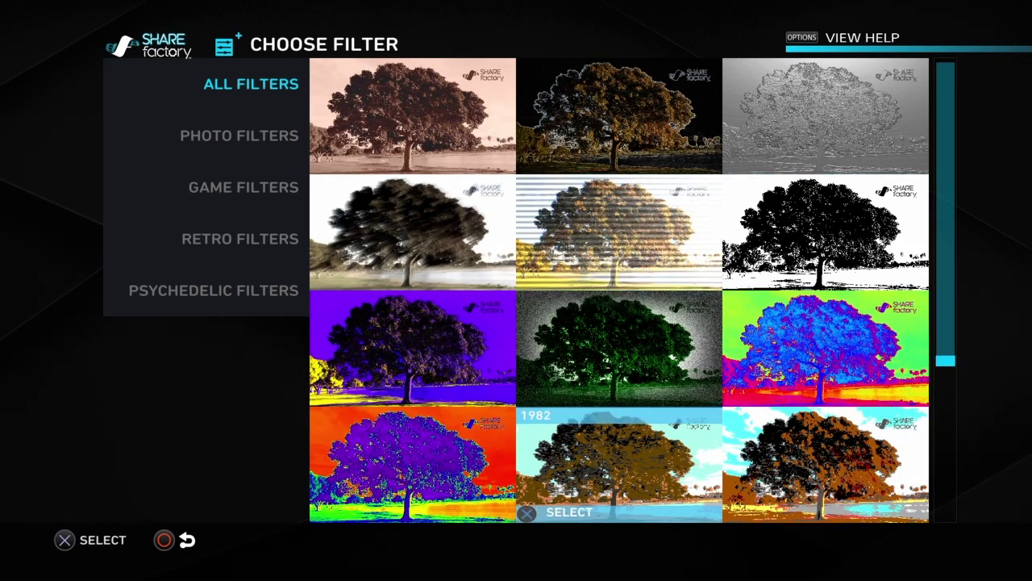
key("Return")
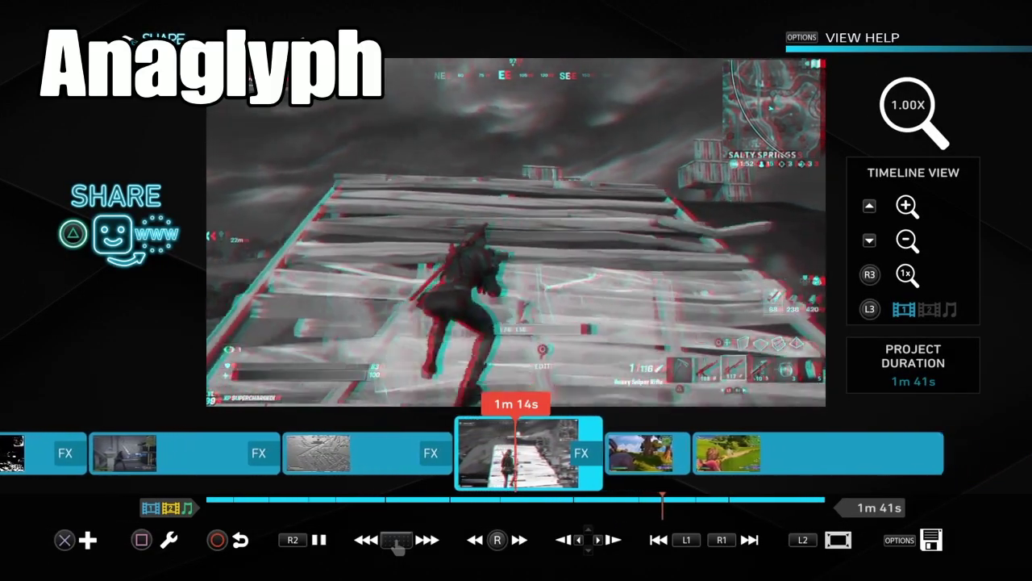
key("space")
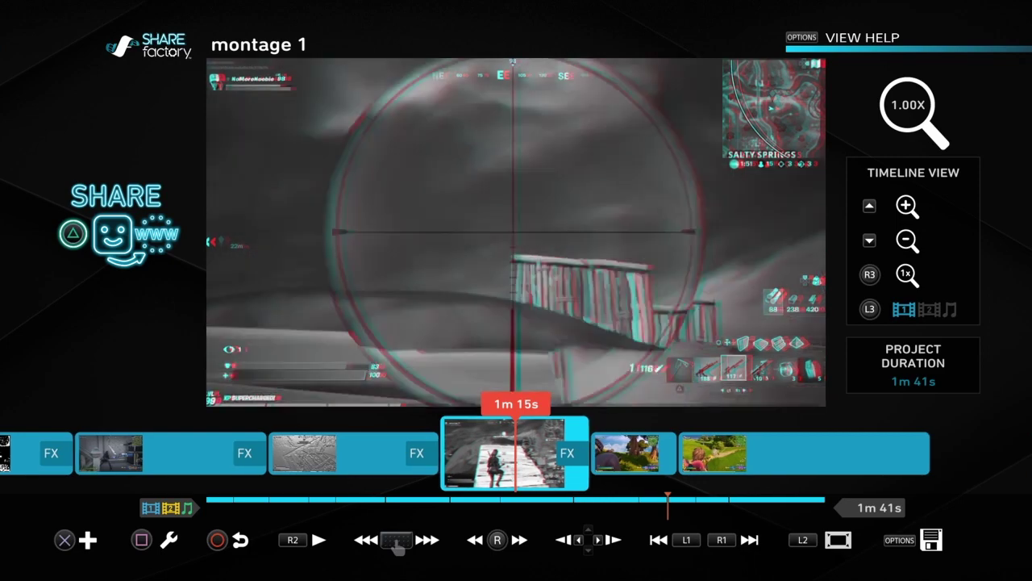
key("Right")
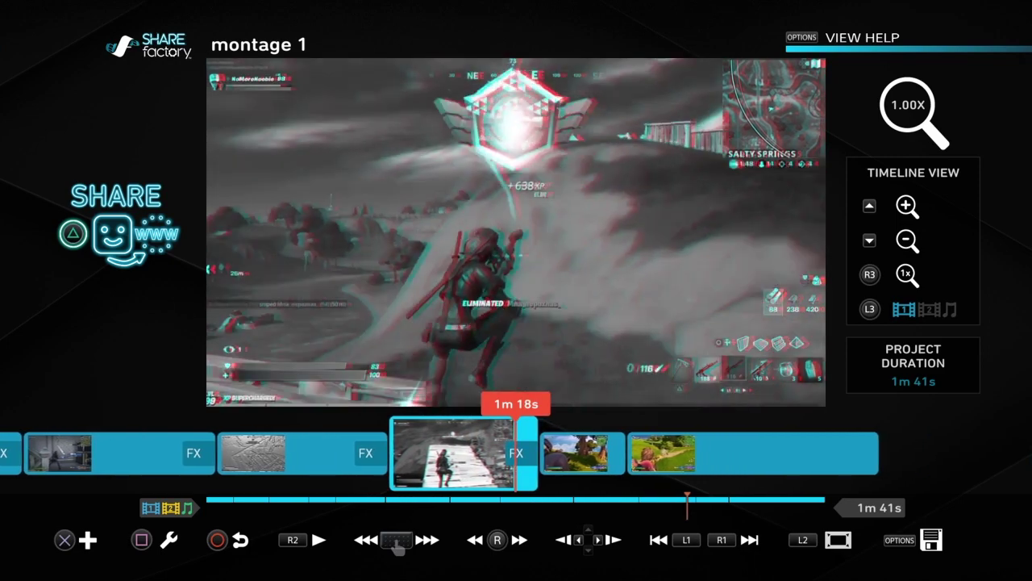
Set the filter intensity of the clip at 0m 48s to 55% and move back to the clip at 0m 44s
key("Left")
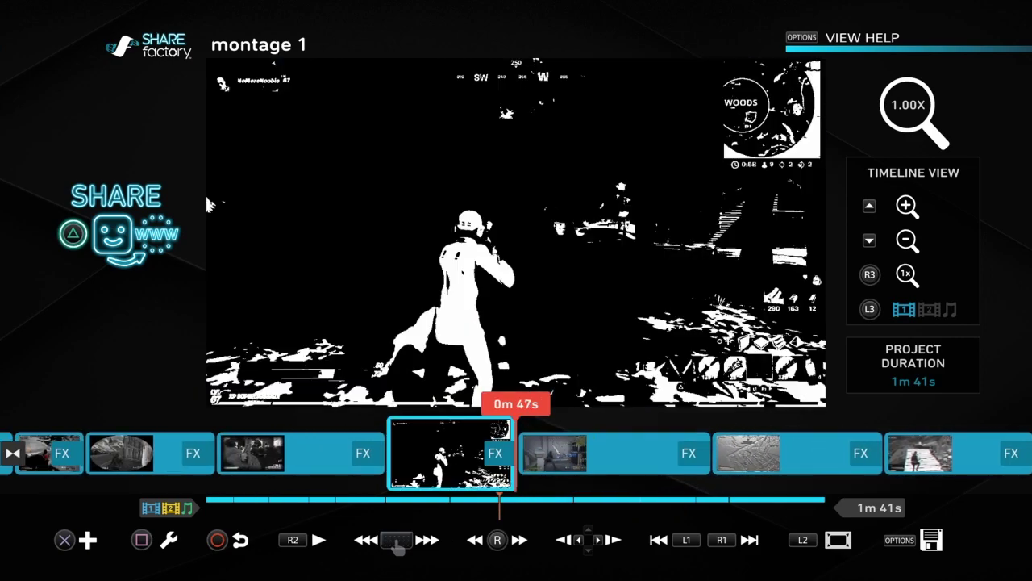
key("Right")
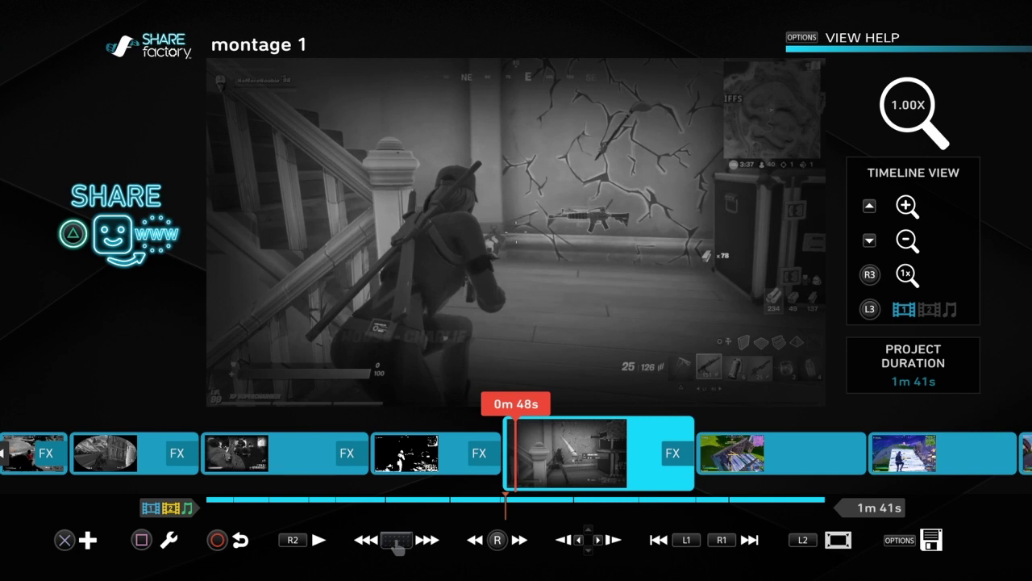
key("square")
key("Right")
key("Left")
key("Return")
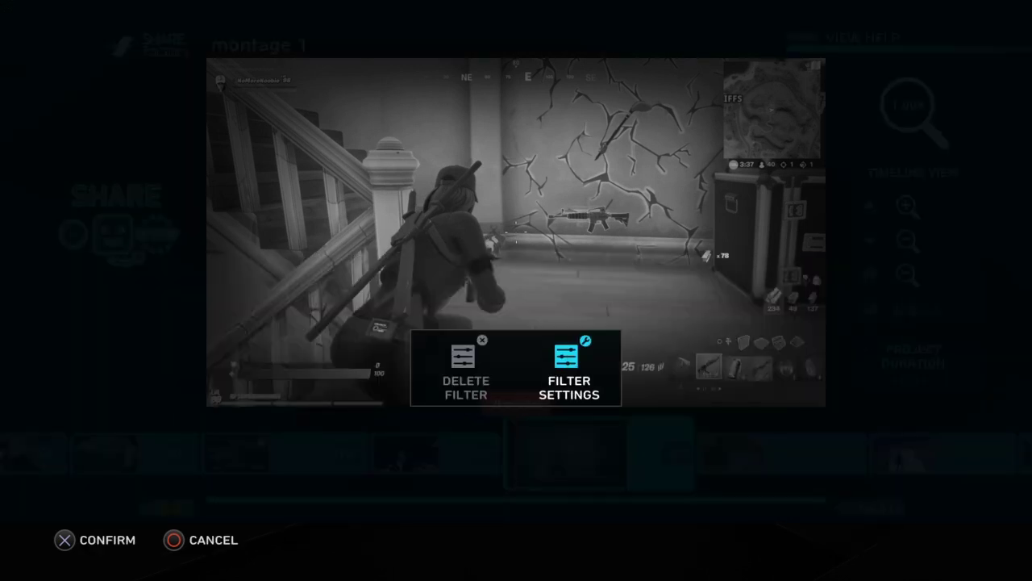
key("Return")
key("Left")
key("Left")
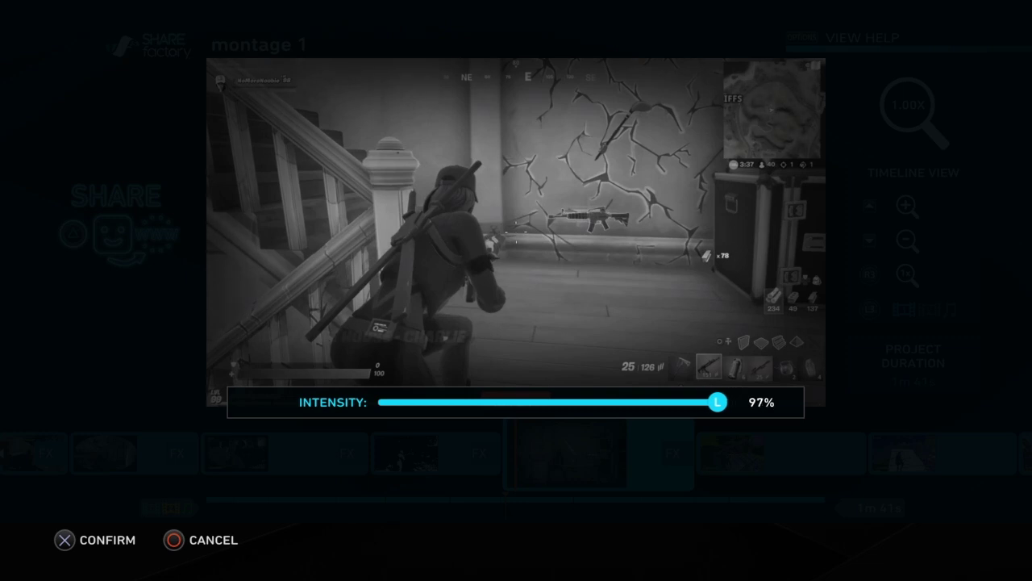
key("Left")
key("Left")
key("Left")
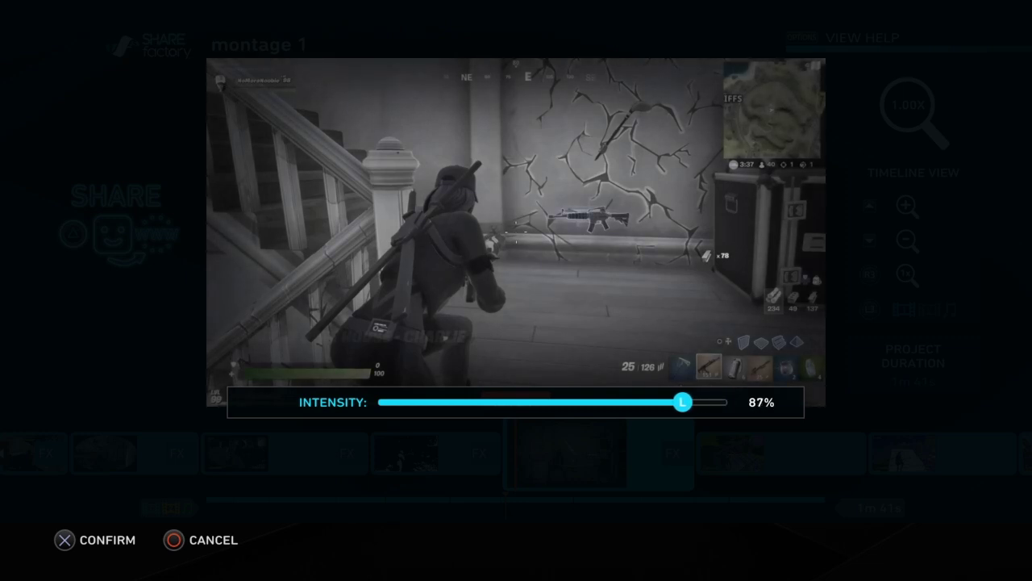
key("Left")
key("Left")
key("Left")
key("Left")
key("Left")
key("Left")
key("Left")
key("Left")
key("Left")
key("Left")
key("Left")
key("Left")
key("Left")
key("Left")
key("Left")
key("Left")
key("Left")
key("Left")
key("Left")
key("Left")
key("Left")
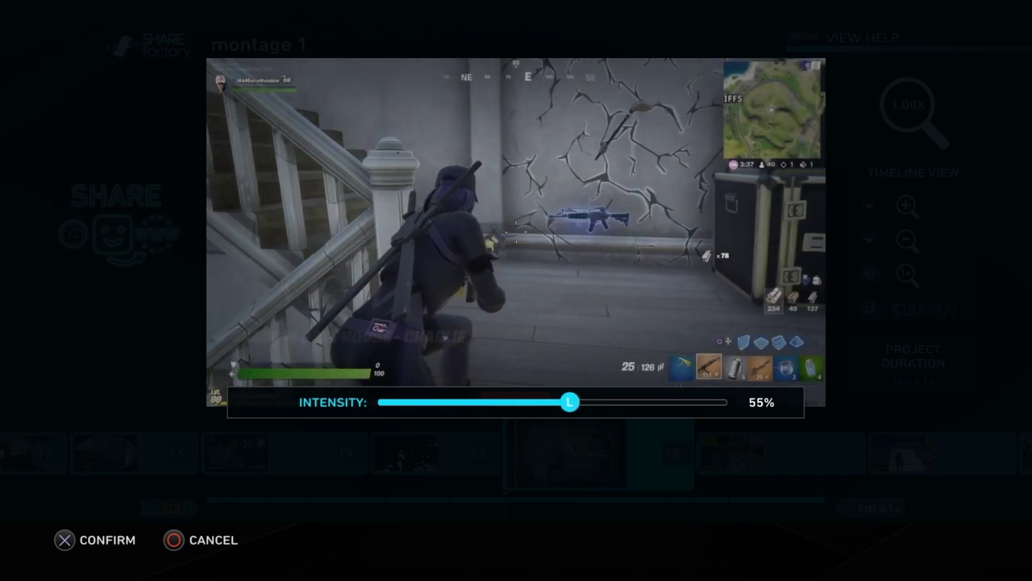
key("Return")
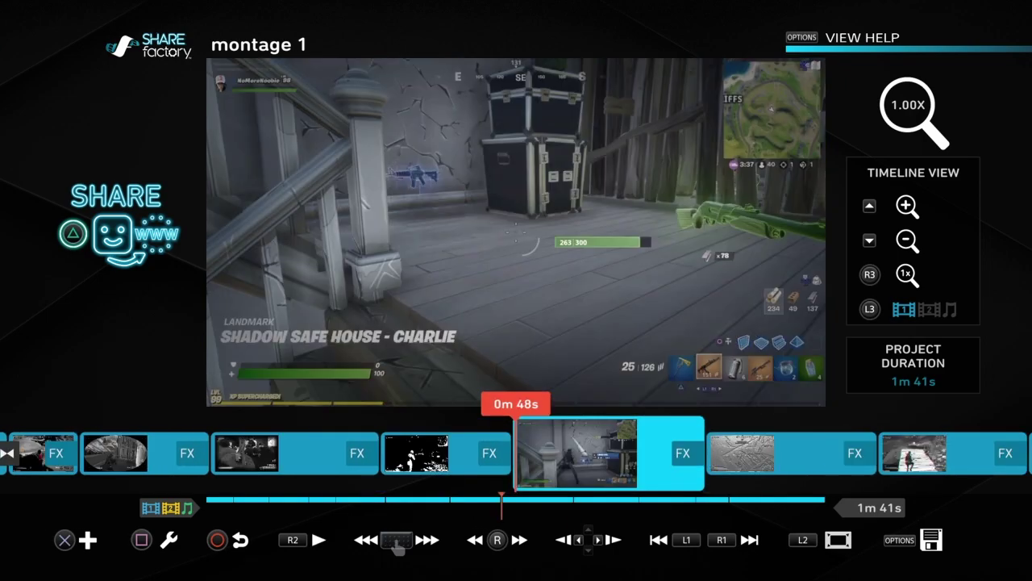
key("Left")
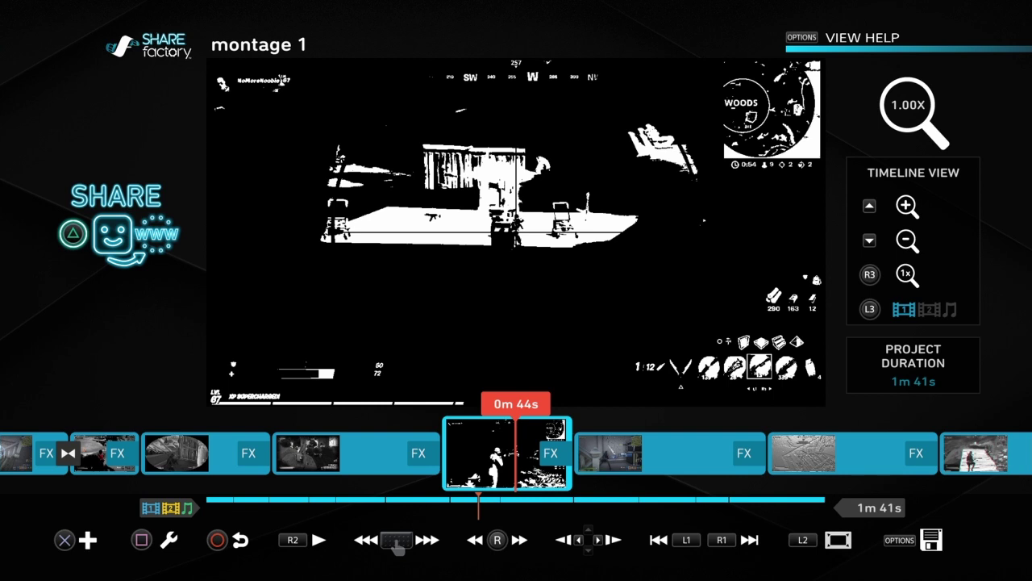
Set Color1 in the filter settings of the clip at 0m 44s to light blue
key("Return")
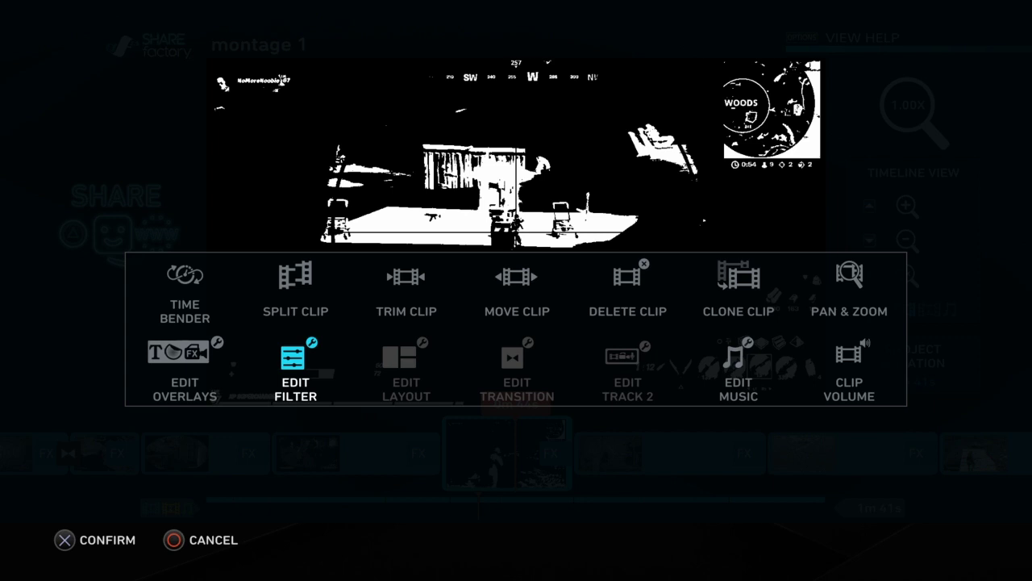
key("Return")
key("Return")
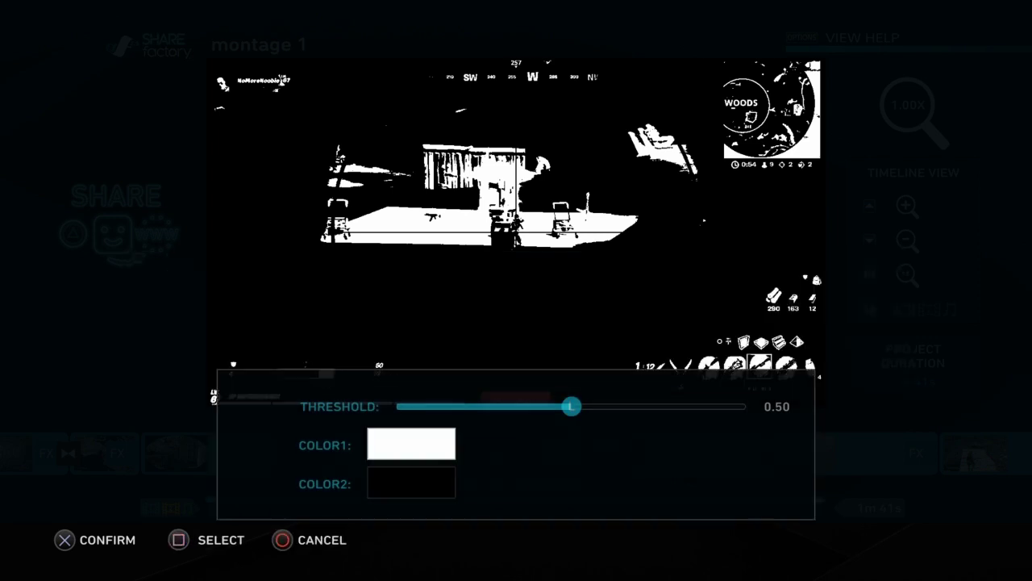
key("Left")
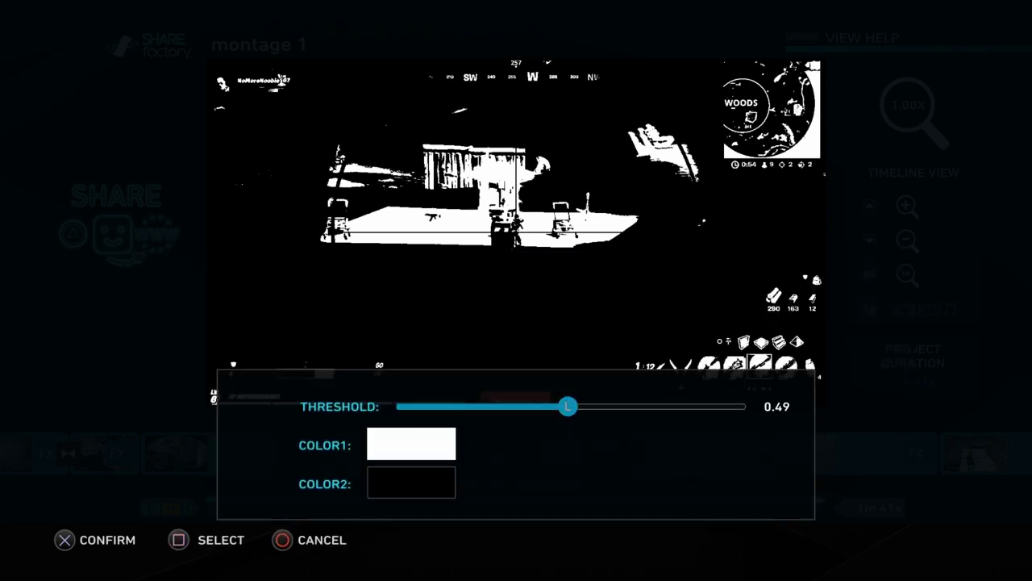
key("Down")
key("Return")
key("Down")
key("Down")
key("Down")
key("Return")
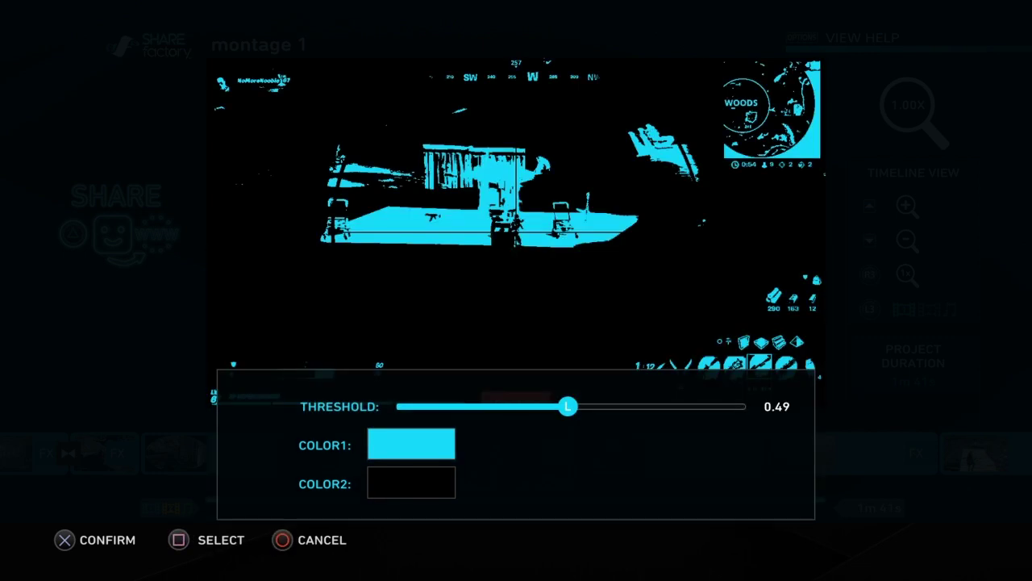
Set the filter's Color2 to the yellow swatch with hue 47, saturation 100 and brightness 99
key("Down")
key("Down")
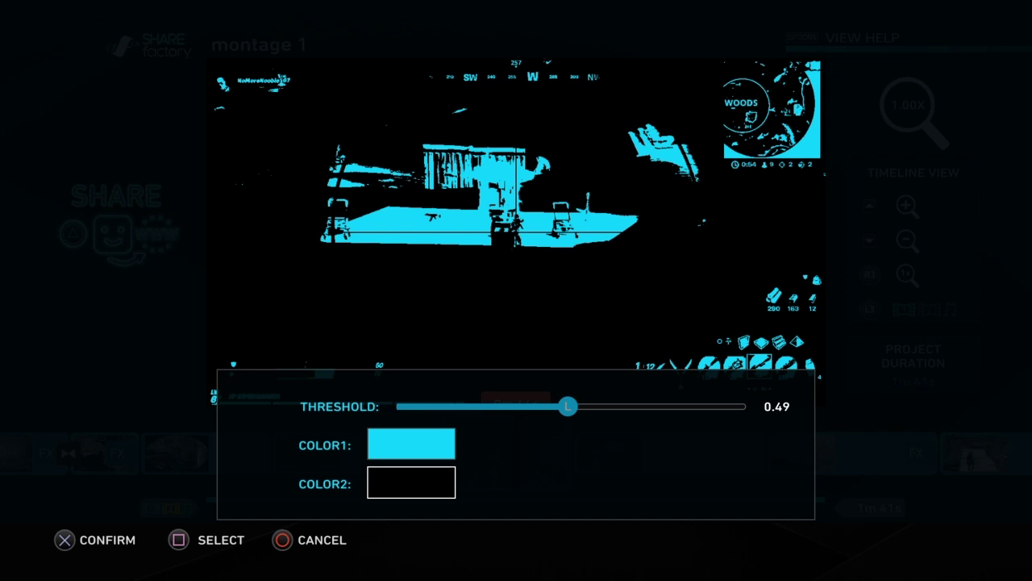
key("Return")
key("Down")
key("Down")
key("Down")
key("Right")
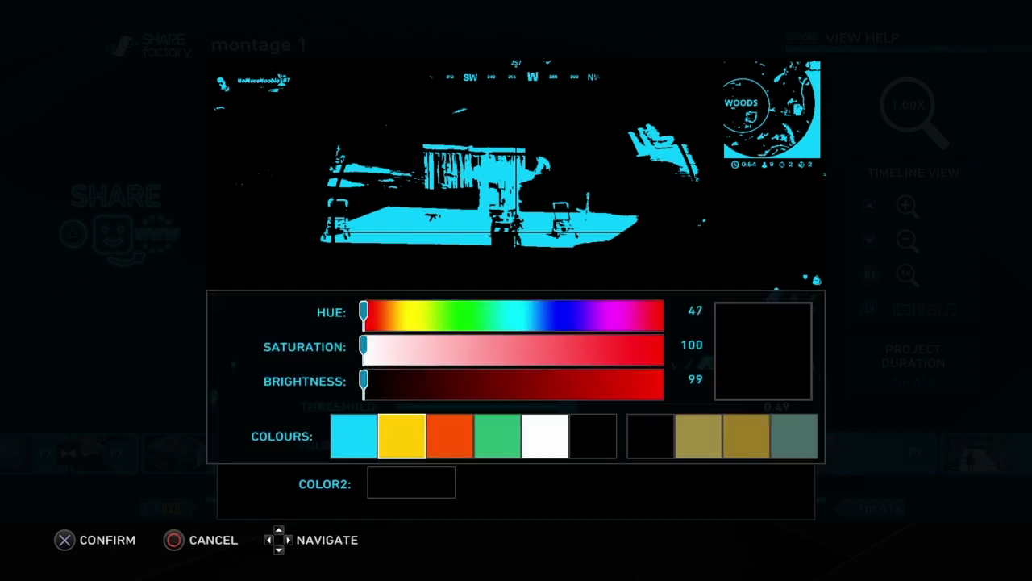
key("Return")
Lower the filter's threshold to 0.05
key("Up")
key("Up")
key("Up")
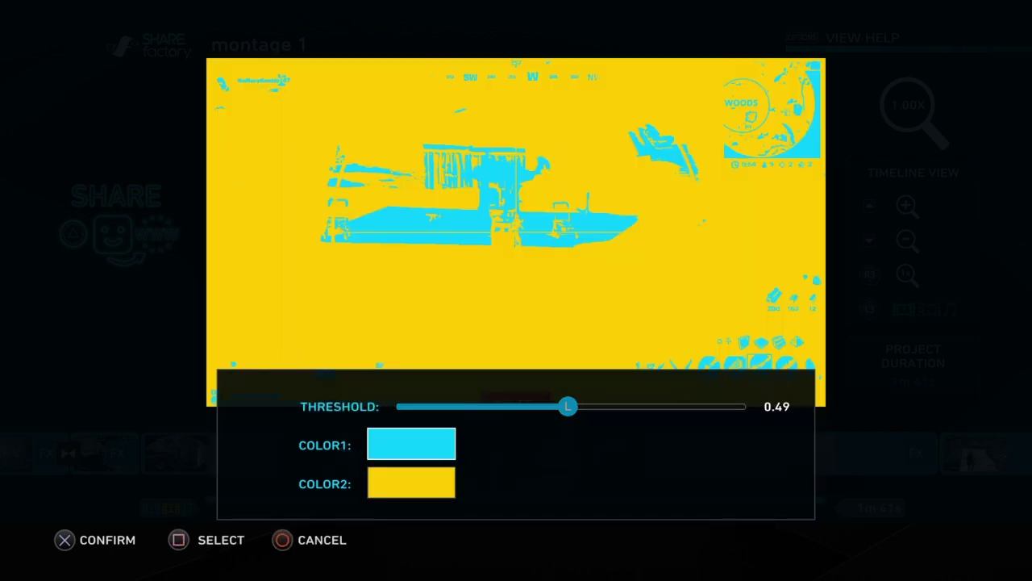
key("Left")
key("Left")
key("Left")
key("Left")
key("Left")
key("Left")
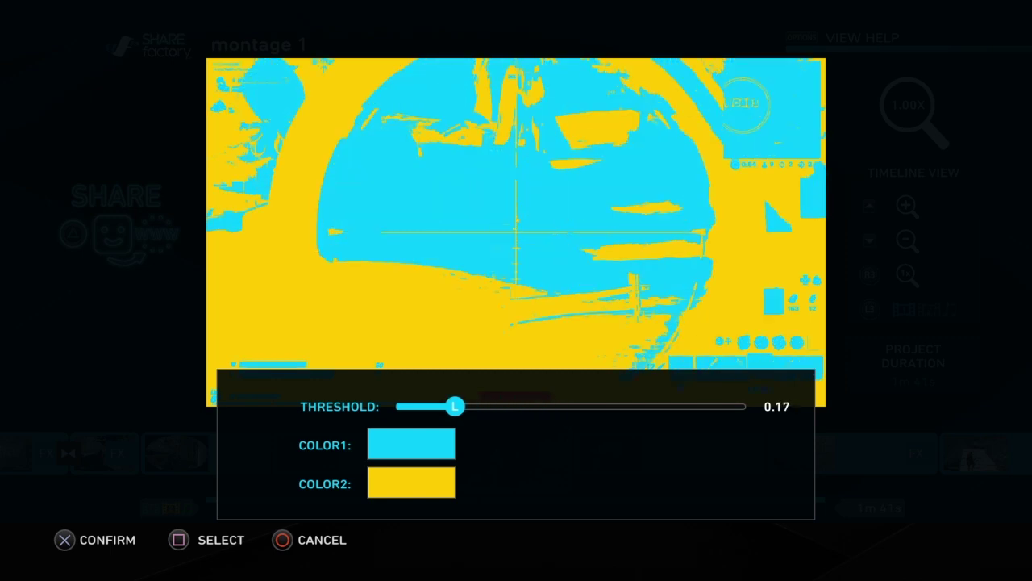
key("Left")
key("Left")
key("Left")
key("Left")
key("Left")
key("Left")
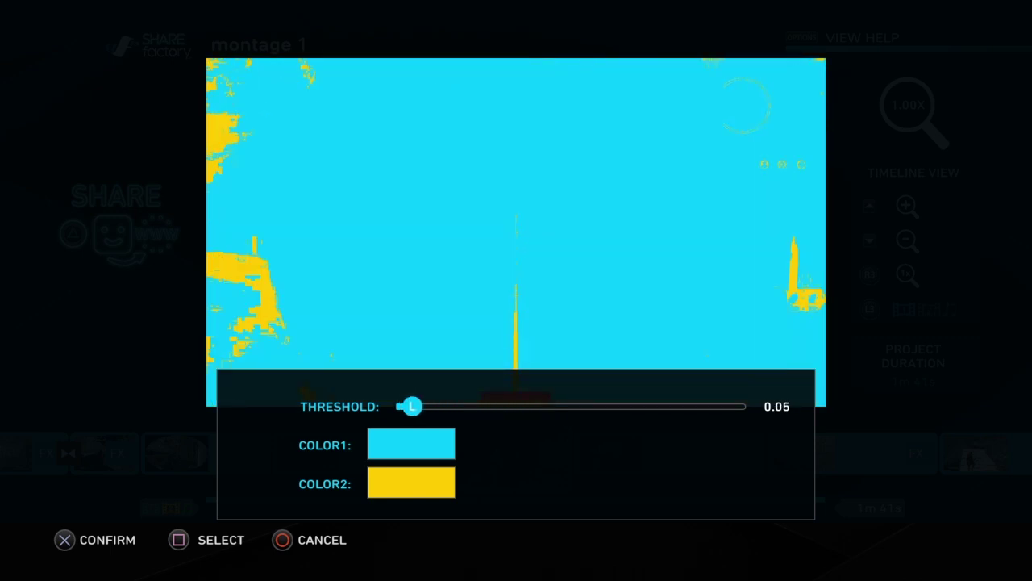
Raise the filter's threshold to 0.93
key("Right")
key("Right")
key("Right")
key("Right")
key("Right")
key("Right")
key("Right")
key("Right")
key("Right")
key("Right")
key("Right")
key("Right")
key("Right")
key("Right")
key("Right")
key("Right")
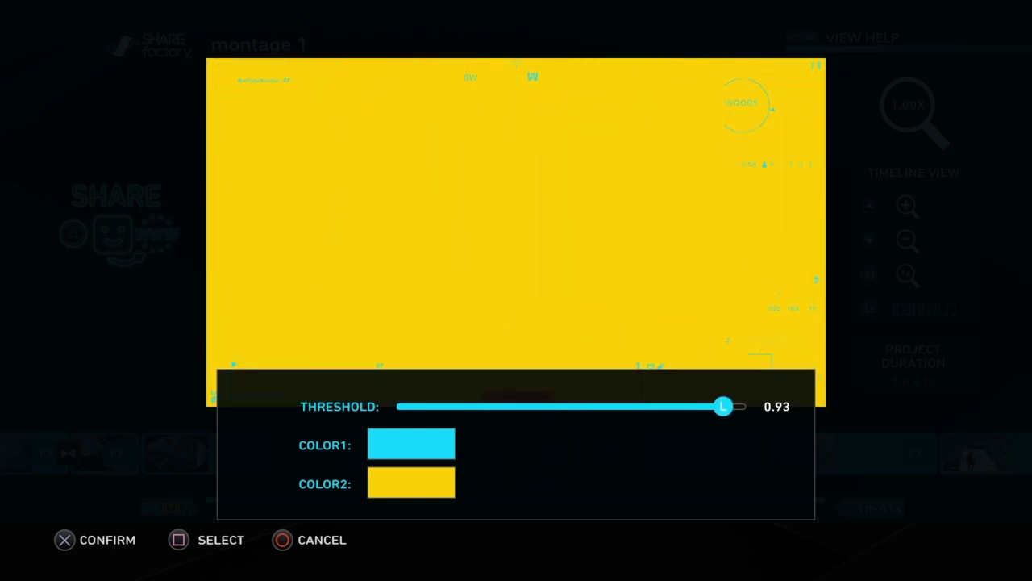
Reduce the threshold until light blue and yellow areas both fill much of the picture, and apply the filter settings
key("Left")
key("Left")
key("Left")
key("Left")
key("Left")
key("Left")
key("Left")
key("Left")
key("Left")
key("Left")
key("Right")
key("Right")
key("Right")
key("Return")
Play back the recoloured clip around 0m 43s
key("Left")
key("space")
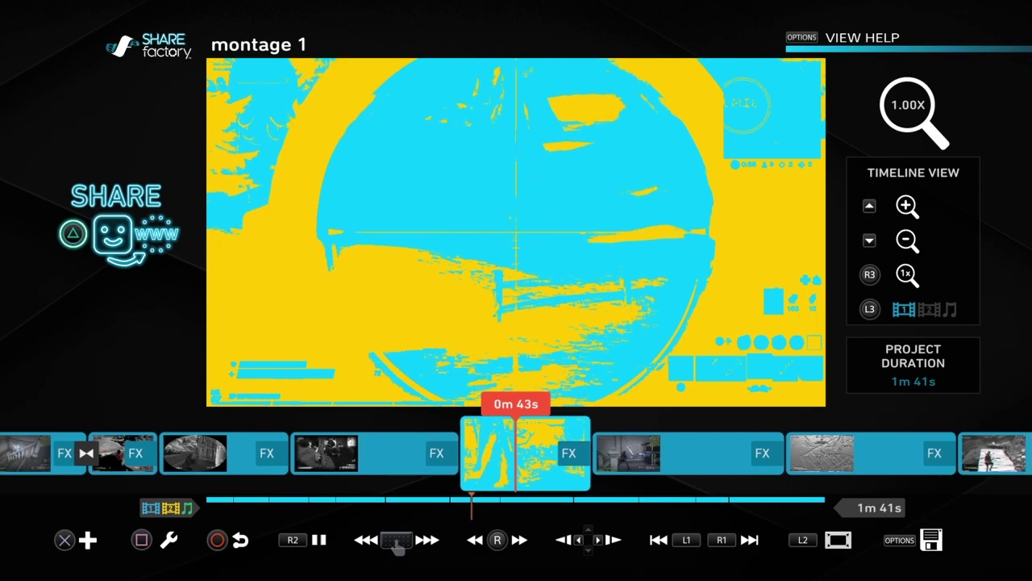
key("space")
Apply the Inverted filter to the clip at 1m 21s
key("Right")
key("Right")
key("Right")
key("Right")
key("Right")
key("Right")
key("Right")
key("Right")
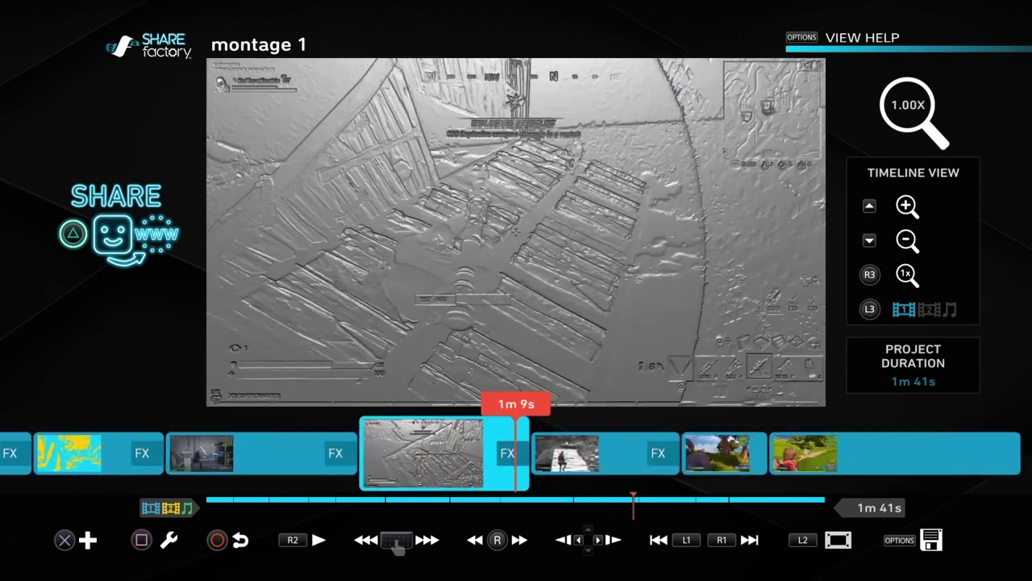
key("Right")
key("Right")
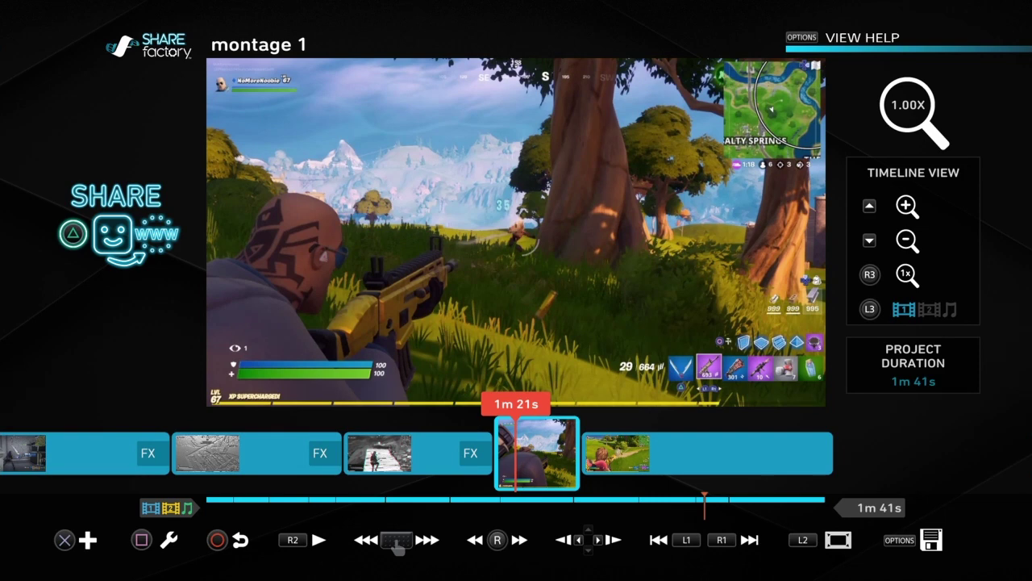
key("Return")
key("Return")
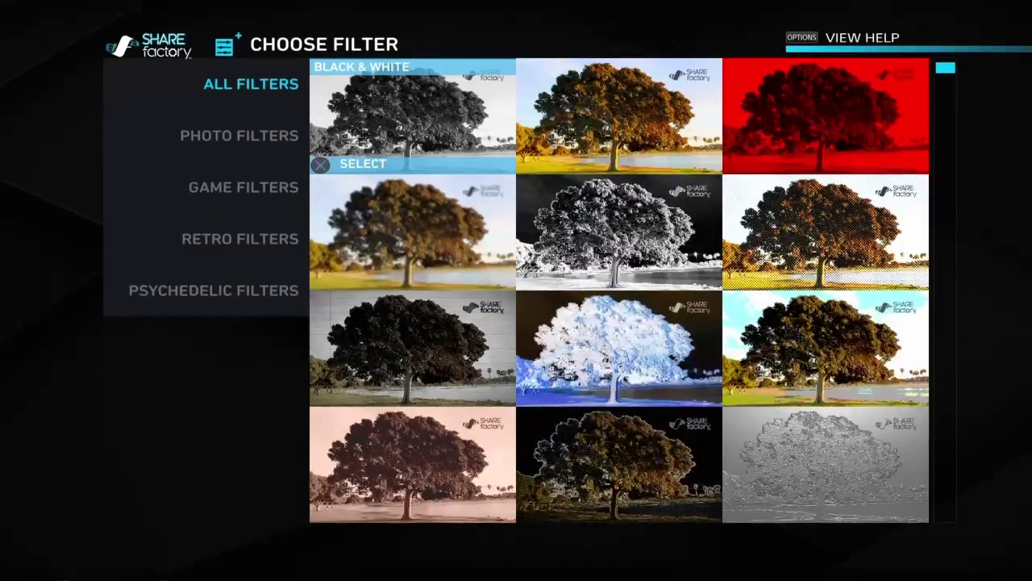
key("Right")
key("Down")
key("Down")
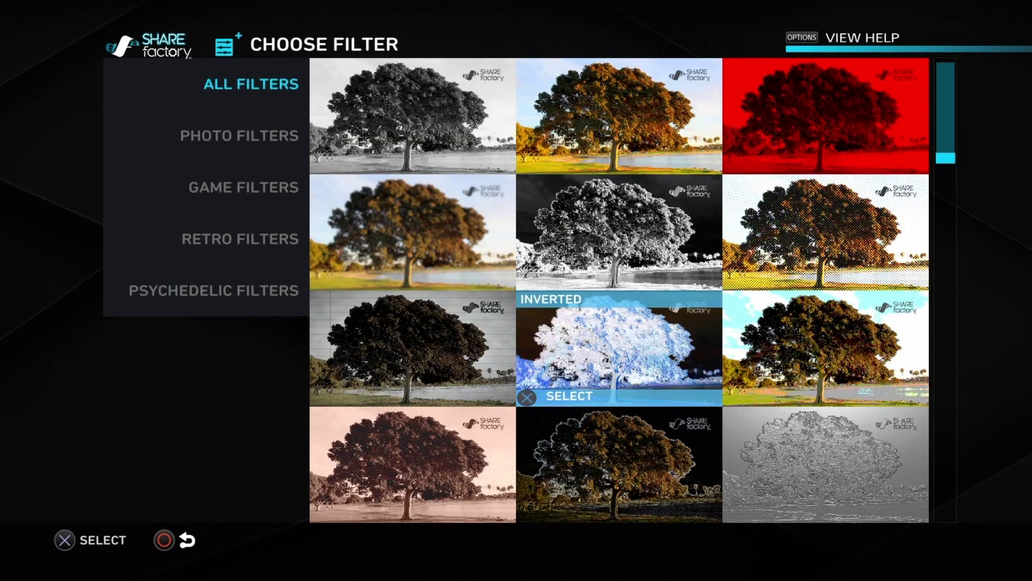
key("Return")
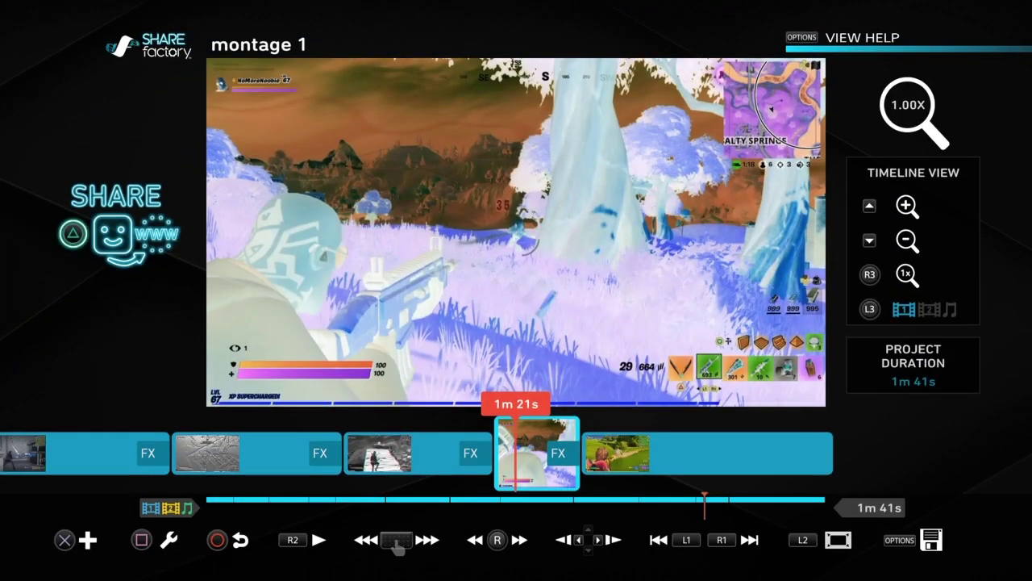
Play the inverted clip from 1m 20s to 1m 24s and replay it from 1m 20s
key("Left")
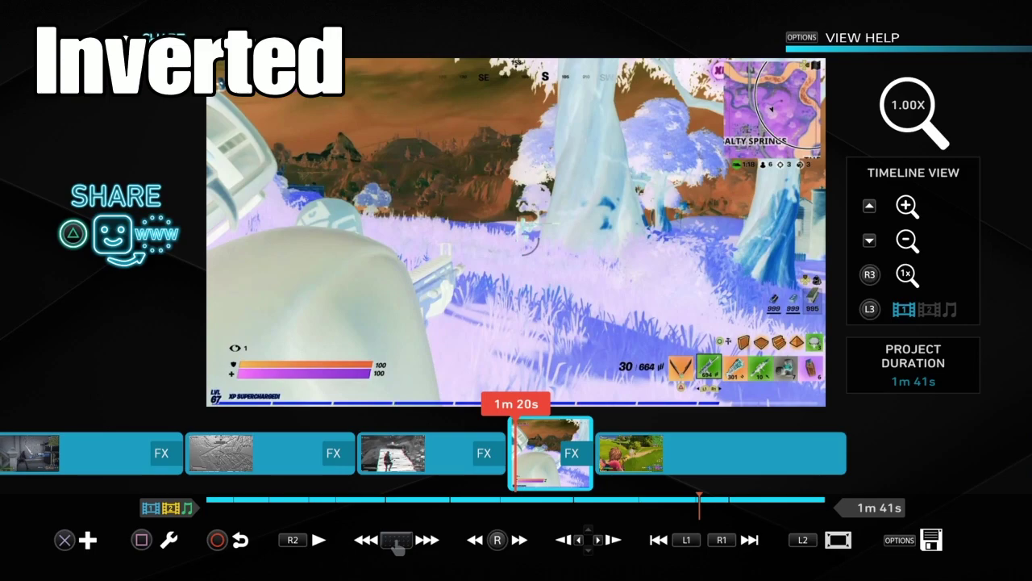
key("space")
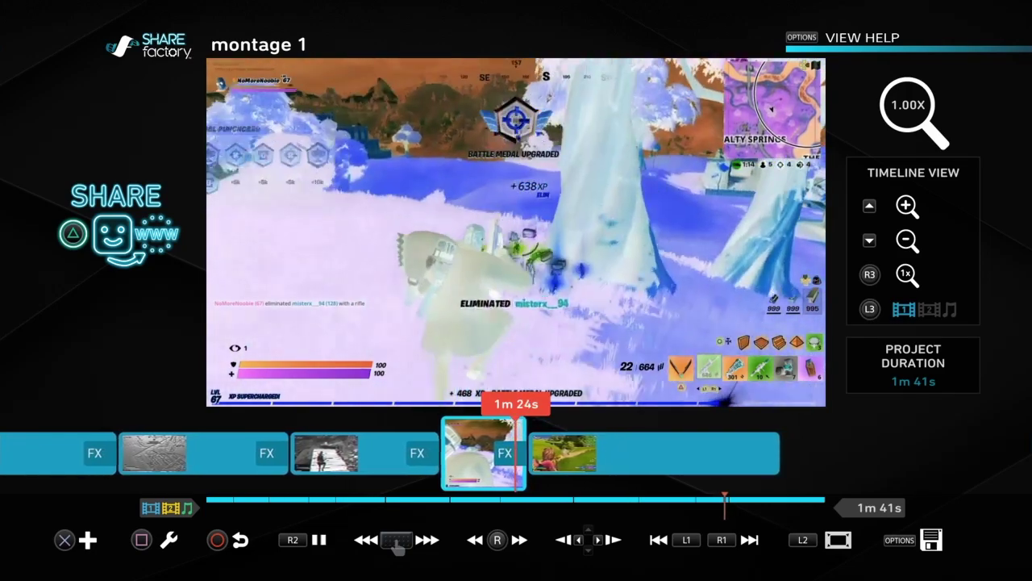
key("space")
key("Left")
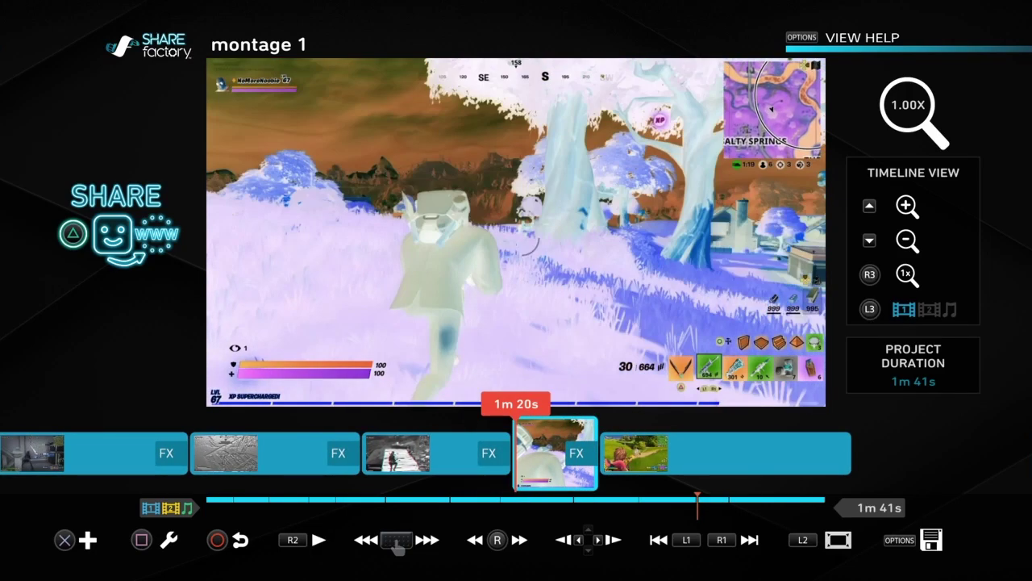
key("space")
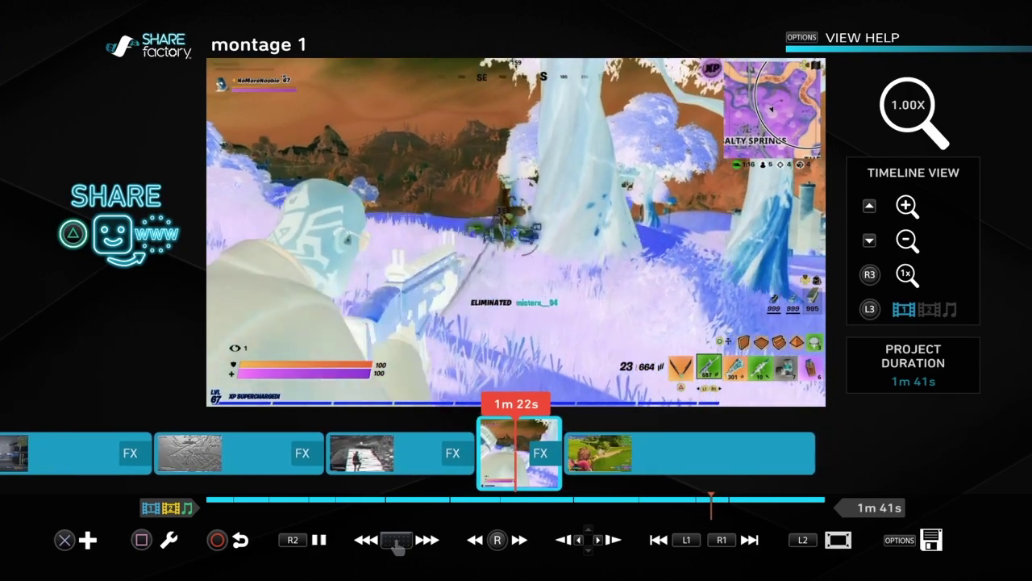
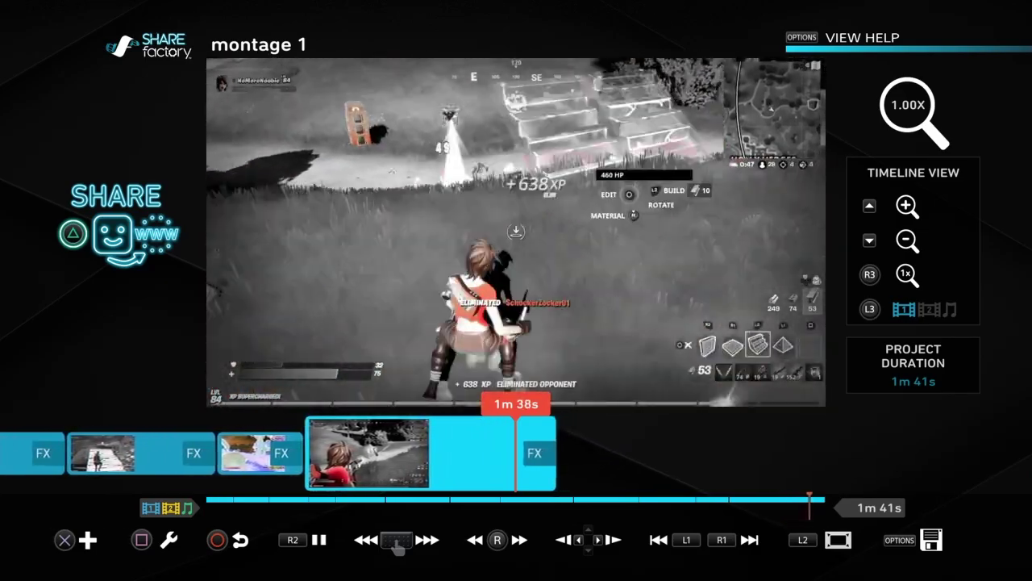
Pause playback, return to the start of the last clip on the timeline, and open its filter settings for hue adjustment
key("space")
key("Left")
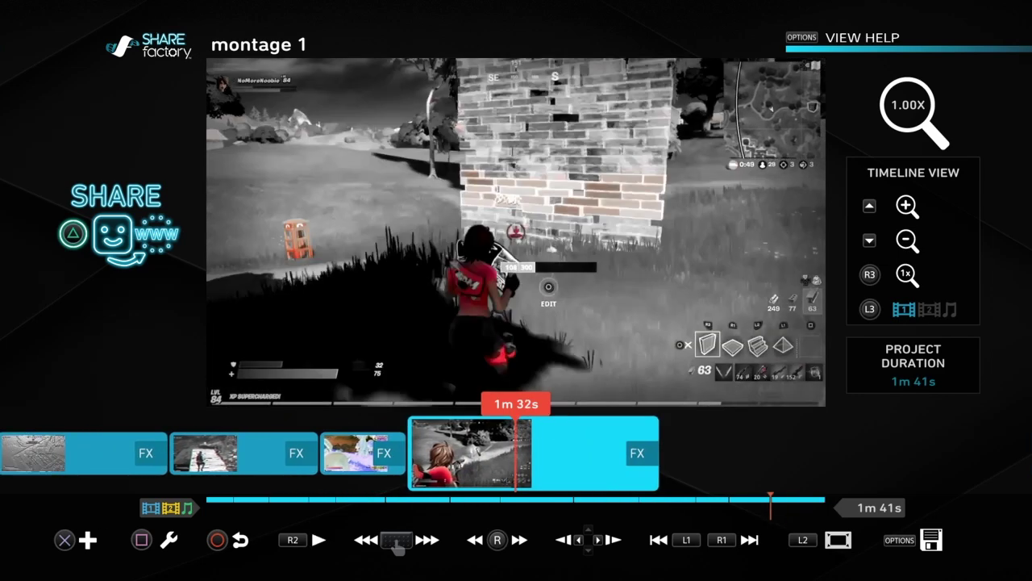
key("s")
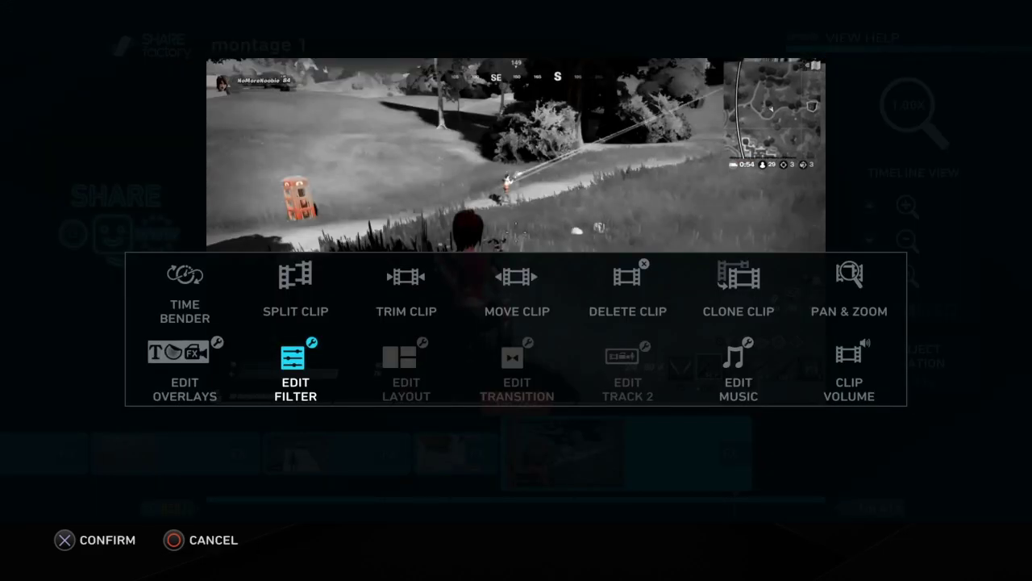
key("Return")
key("Left")
key("Right")
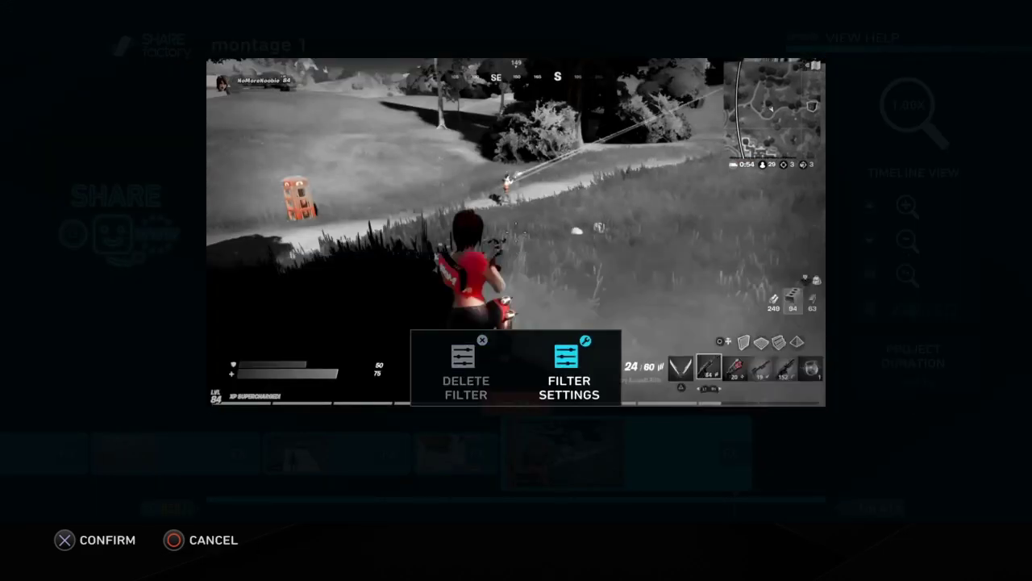
key("Return")
key("Up")
key("Up")
key("Up")
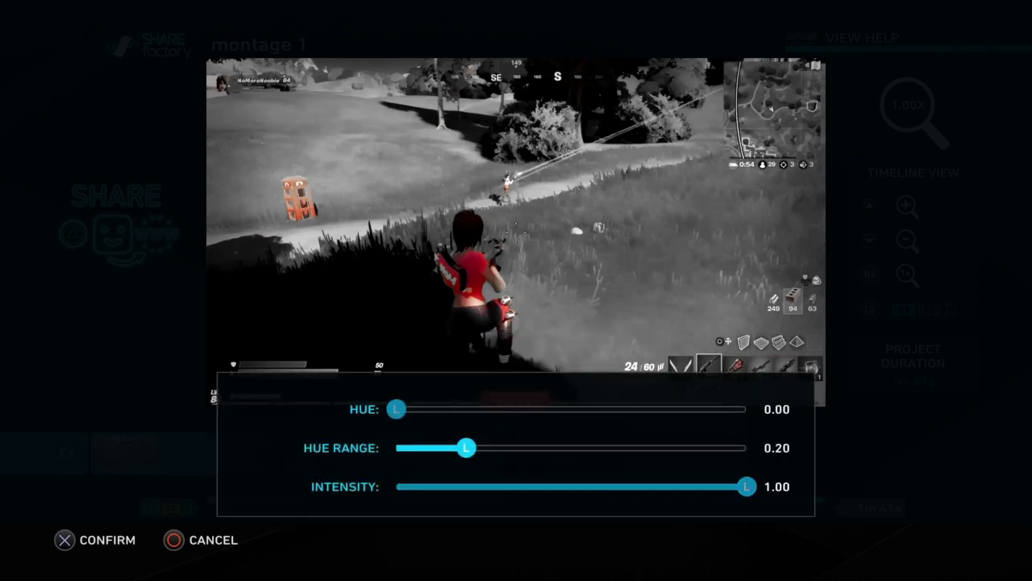
Raise the filter's hue to 0.24 to try out other isolated colours in the clip
key("Right")
key("Right")
key("Right")
key("Right")
key("Right")
key("Right")
key("Right")
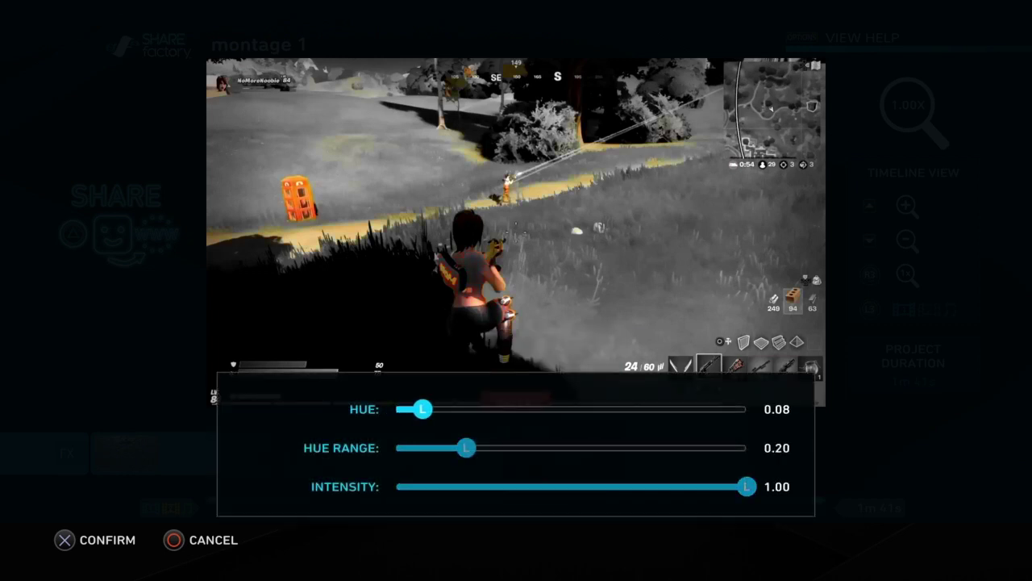
key("Right")
key("Right")
key("Right")
key("Right")
key("Right")
key("Right")
key("Right")
key("Right")
key("Right")
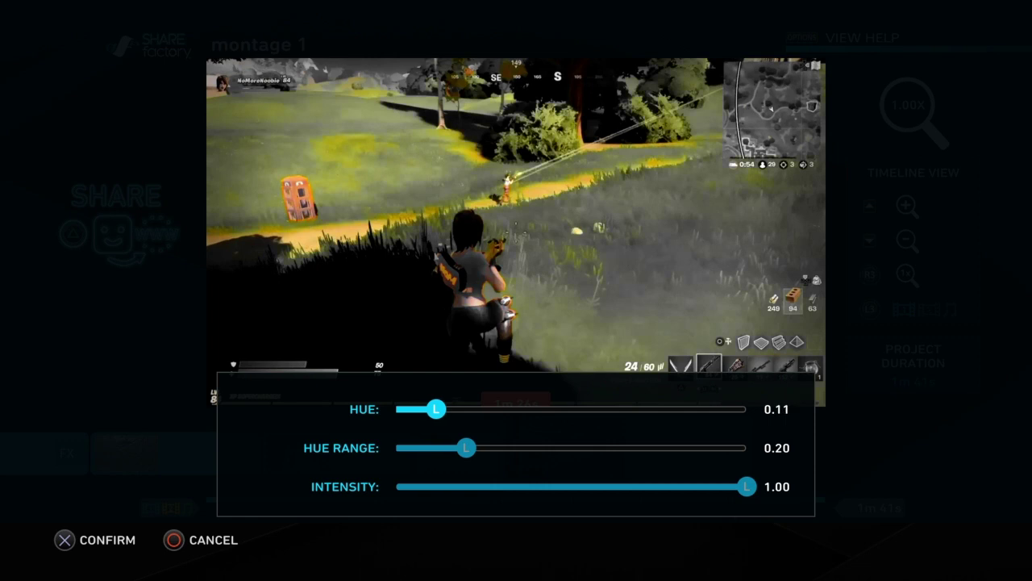
key("Right")
key("Right")
key("Right")
key("Right")
key("Right")
key("Right")
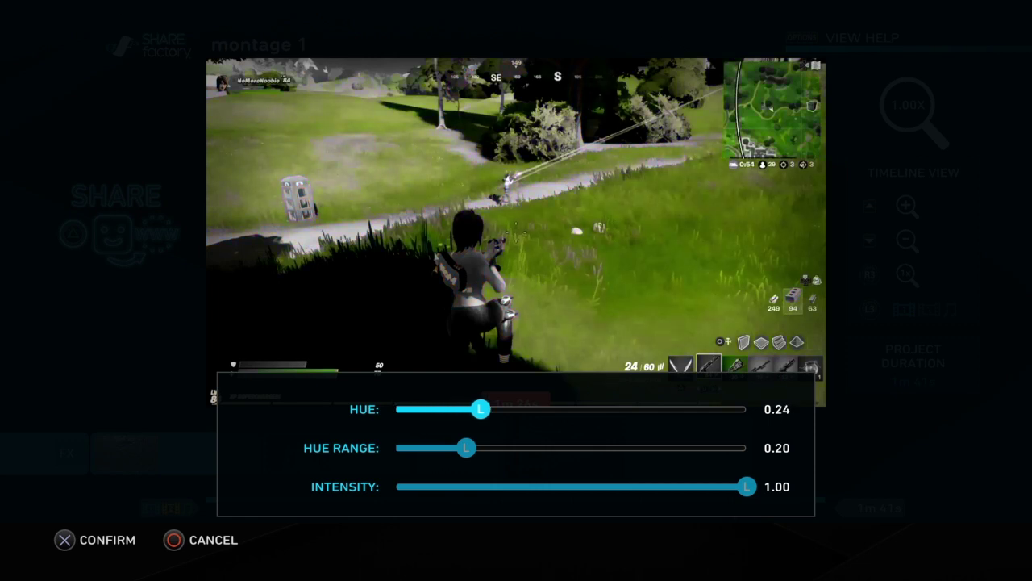
Try higher hue values for the filter, going through 0.71 and settling at 0.80
key("Right")
key("Right")
key("Right")
key("Right")
key("Right")
key("Right")
key("Right")
key("Right")
key("Right")
key("Right")
key("Right")
key("Right")
key("Right")
key("Right")
key("Right")
key("Right")
key("Right")
key("Right")
key("Right")
key("Right")
key("Right")
key("Right")
key("Right")
key("Right")
key("Right")
key("Right")
key("Right")
key("Right")
key("Right")
key("Right")
key("Right")
key("Right")
key("Right")
key("Right")
key("Right")
key("Right")
key("Right")
key("Right")
key("Right")
key("Right")
key("Right")
key("Right")
key("Right")
key("Right")
key("Right")
key("Right")
key("Right")
key("Right")
key("Right")
key("Right")
key("Right")
key("Right")
key("Right")
key("Right")
key("Right")
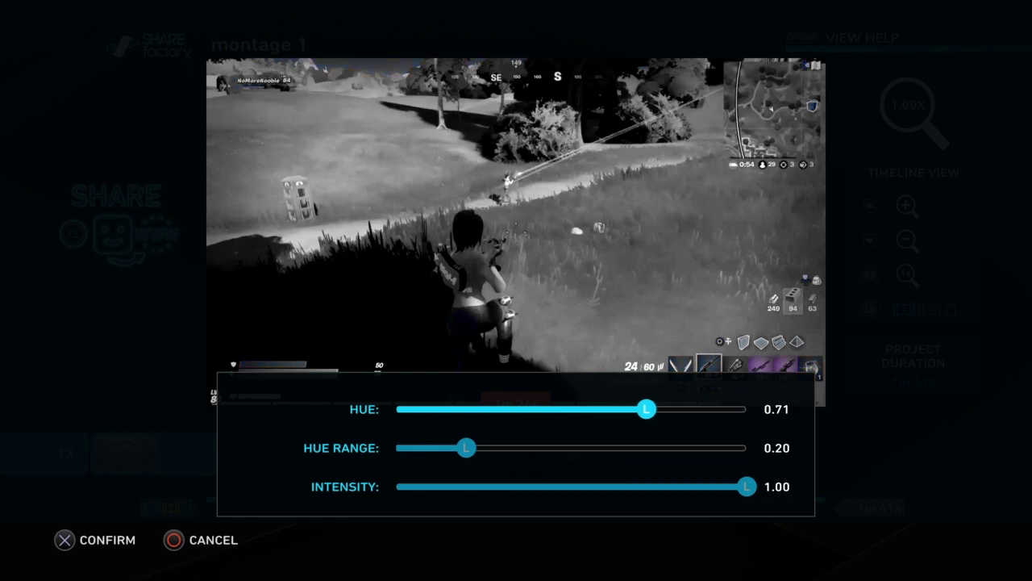
key("Right")
key("Right")
key("Right")
key("Right")
key("Right")
key("Right")
key("Right")
key("Right")
key("Right")
key("Left")
key("Left")
key("Left")
key("Left")
key("Left")
key("Left")
key("Left")
key("Left")
key("Left")
key("Left")
key("Left")
key("Left")
key("Left")
key("Left")
key("Left")
key("Left")
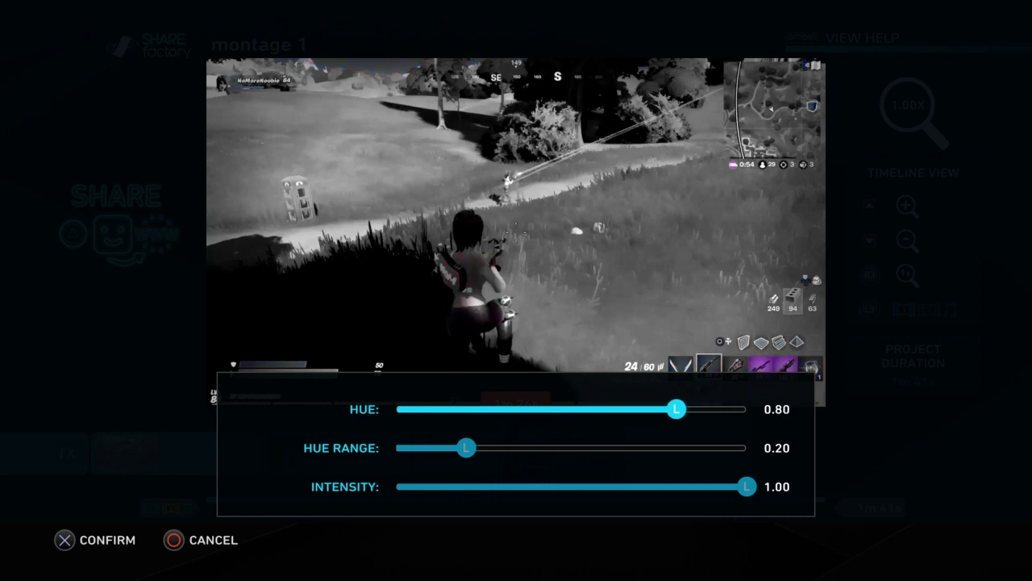
Lower the hue to 0.26 so that the greens keep their colour, and select the hue range for adjustment
key("Left")
key("Left")
key("Left")
key("Left")
key("Left")
key("Left")
key("Left")
key("Left")
key("Left")
key("Left")
key("Left")
key("Left")
key("Left")
key("Left")
key("Left")
key("Left")
key("Left")
key("Left")
key("Left")
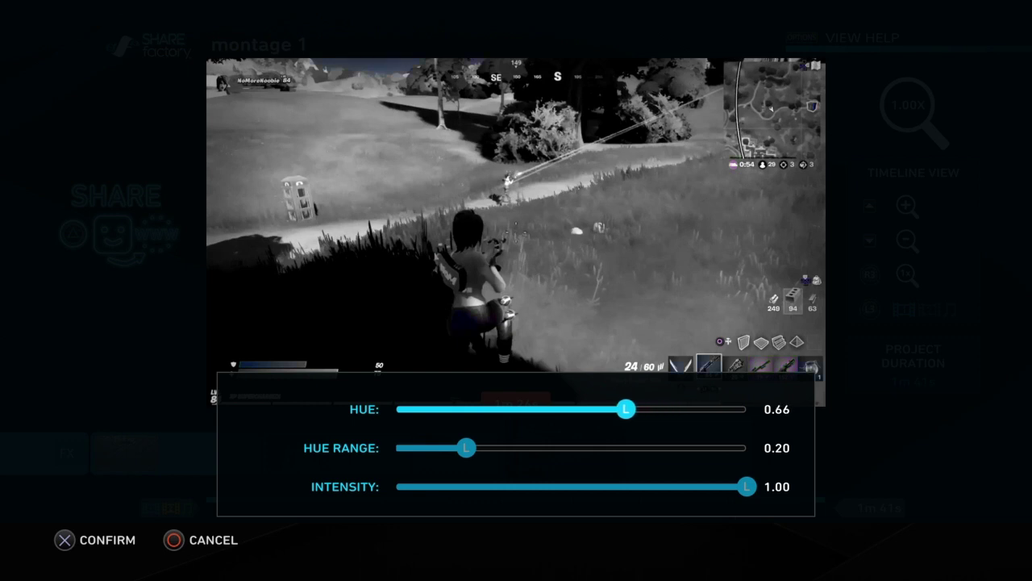
key("Left")
key("Left")
key("Left")
key("Left")
key("Left")
key("Left")
key("Left")
key("Left")
key("Left")
key("Left")
key("Left")
key("Left")
key("Left")
key("Left")
key("Left")
key("Left")
key("Left")
key("Left")
key("Left")
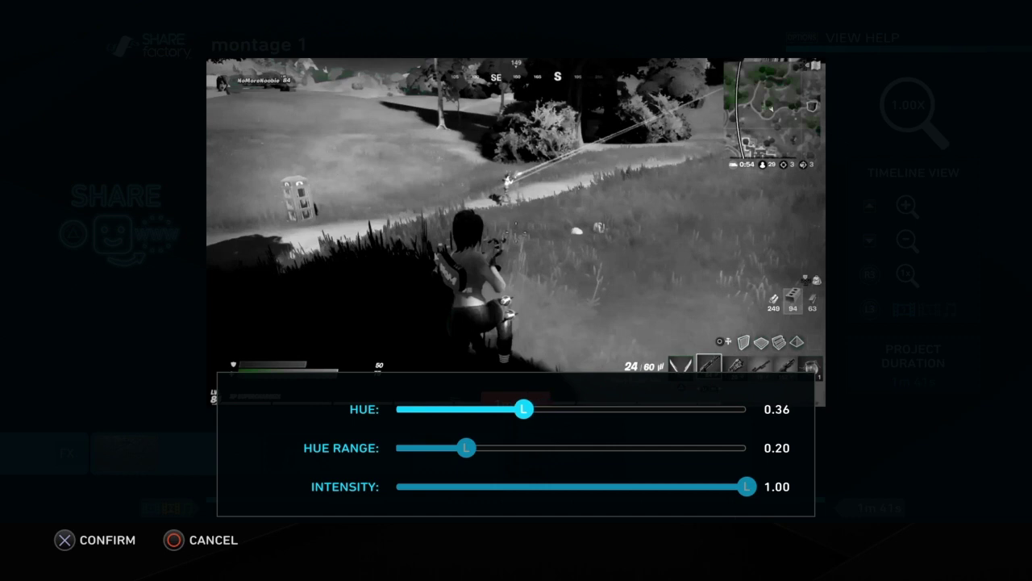
key("Left")
key("Left")
key("Left")
key("Left")
key("Left")
key("Left")
key("Left")
key("Left")
key("Left")
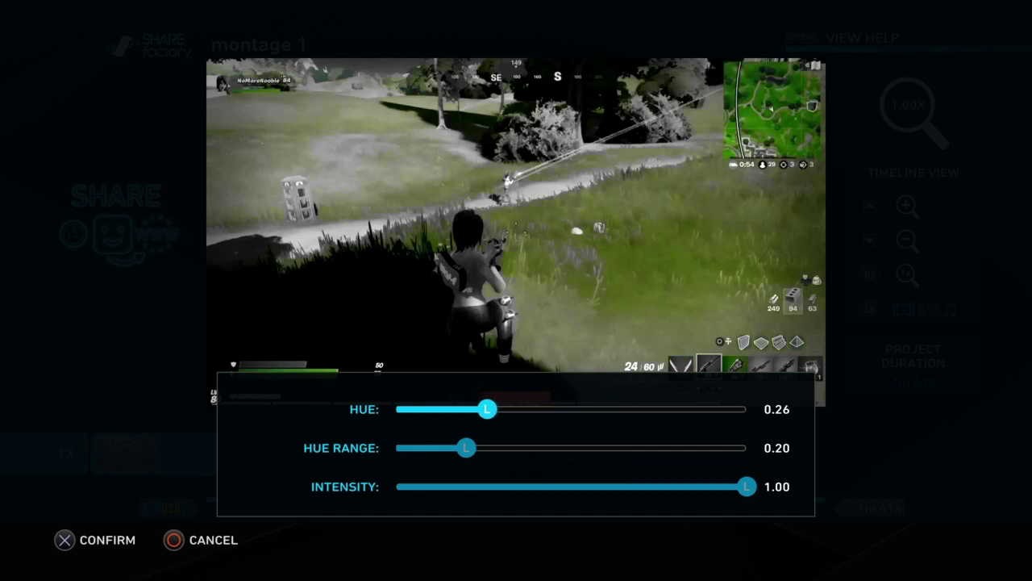
key("Down")
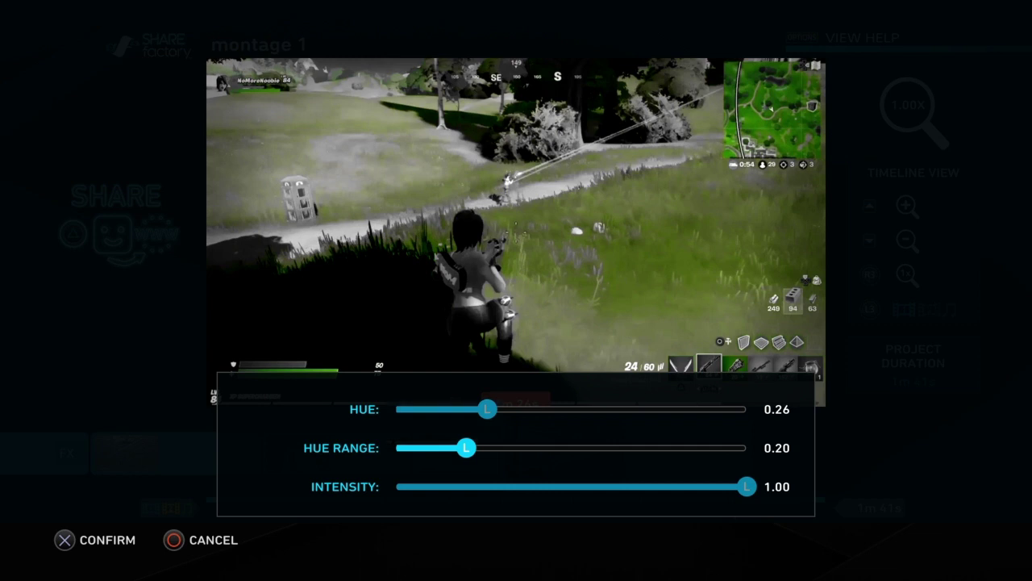
Raise the filter's hue range well above 0.20 to try keeping a wider band of colours in the clip
key("Right")
key("Right")
key("Right")
key("Right")
key("Right")
key("Right")
key("Right")
key("Right")
key("Right")
key("Right")
key("Right")
key("Right")
key("Right")
key("Right")
key("Right")
key("Right")
key("Right")
key("Right")
key("Right")
key("Right")
key("Right")
key("Right")
key("Right")
key("Right")
key("Right")
key("Right")
key("Right")
key("Right")
key("Right")
key("Right")
key("Right")
key("Right")
key("Right")
key("Right")
key("Right")
key("Right")
key("Right")
key("Right")
key("Right")
key("Right")
Lower the hue range again to try isolating a much narrower band of colours around the greens
key("Left")
key("Left")
key("Left")
key("Left")
key("Left")
key("Left")
key("Left")
key("Left")
key("Left")
key("Left")
key("Left")
key("Left")
key("Left")
key("Left")
key("Left")
key("Left")
key("Left")
key("Left")
key("Left")
key("Left")
Set the filter's hue range to 0.21 so that mainly the greens keep their colour
key("Right")
key("Right")
key("Right")
key("Right")
key("Right")
key("Right")
key("Right")
key("Right")
key("Right")
key("Right")
key("Right")
key("Right")
key("Right")
key("Right")
key("Right")
key("Right")
key("Right")
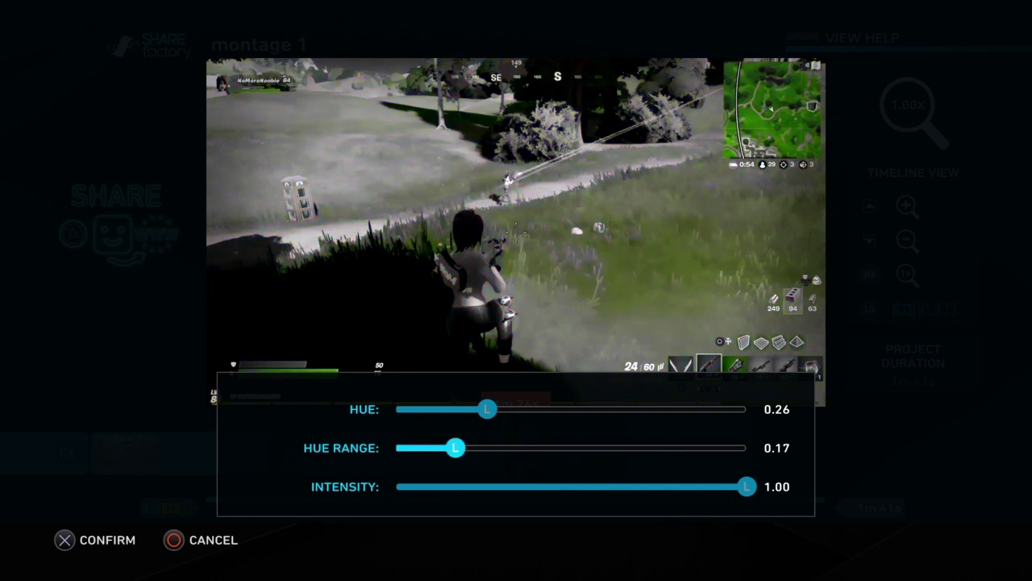
key("Right")
key("Right")
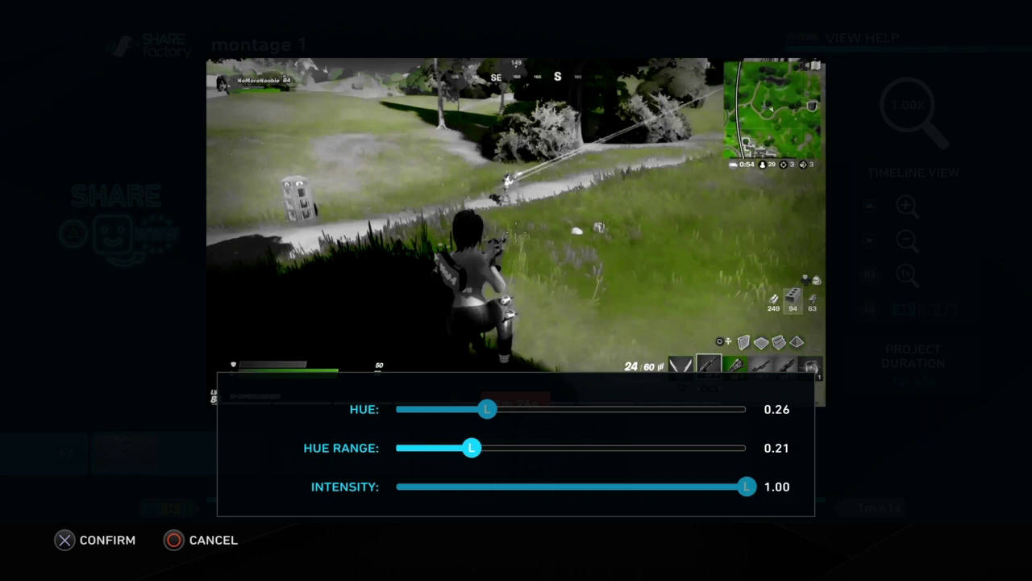
Lower the filter's intensity to 0.00 to compare the clip without the colour isolation
key("Down")
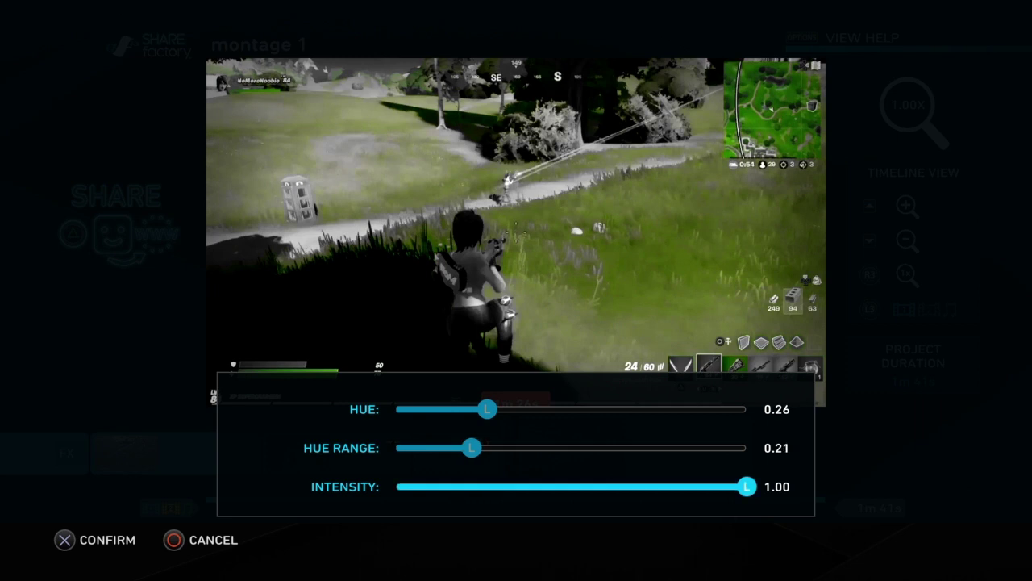
key("Left")
key("Left")
key("Left")
key("Left")
key("Left")
key("Left")
key("Left")
key("Left")
key("Left")
key("Left")
key("Left")
key("Left")
key("Left")
key("Left")
key("Left")
key("Left")
key("Left")
key("Left")
key("Left")
key("Left")
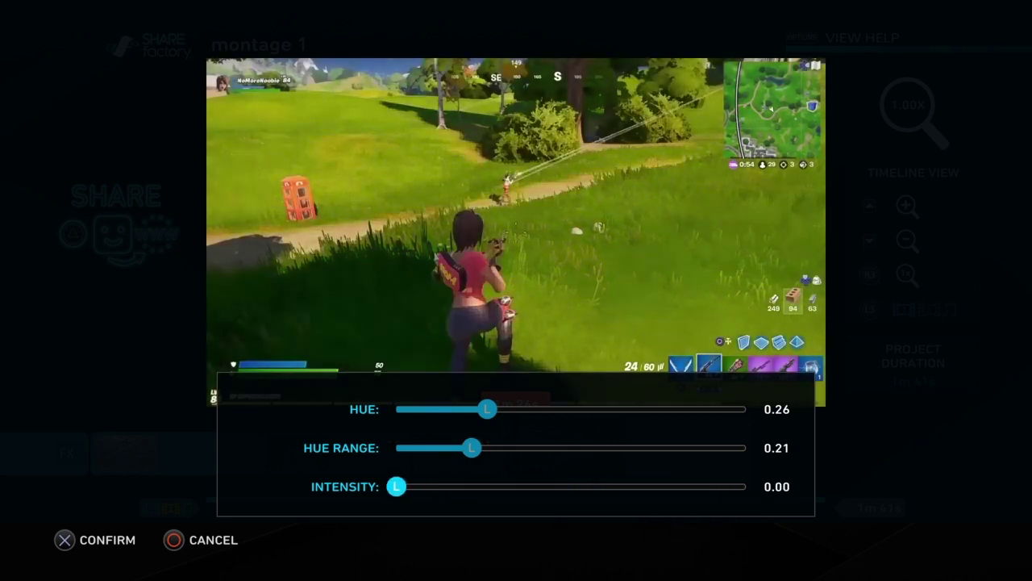
Set the filter's intensity to 1.00 and apply the filter settings to the last clip
key("Right")
key("Right")
key("Right")
key("Right")
key("Right")
key("Right")
key("Right")
key("Right")
key("Right")
key("Right")
key("Right")
key("Right")
key("Right")
key("Right")
key("Right")
key("Right")
key("Right")
key("Right")
key("Right")
key("Right")
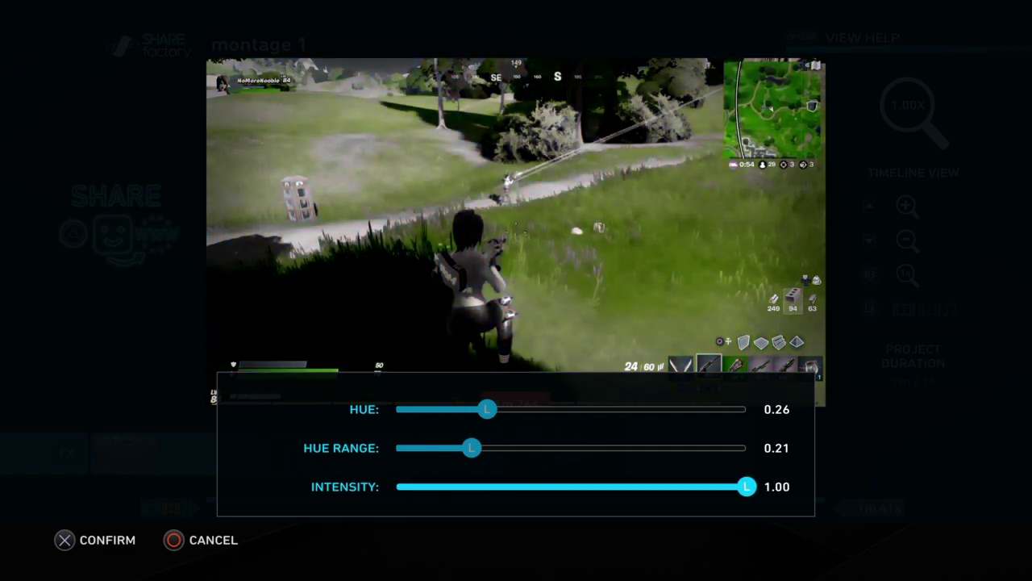
key("Return")
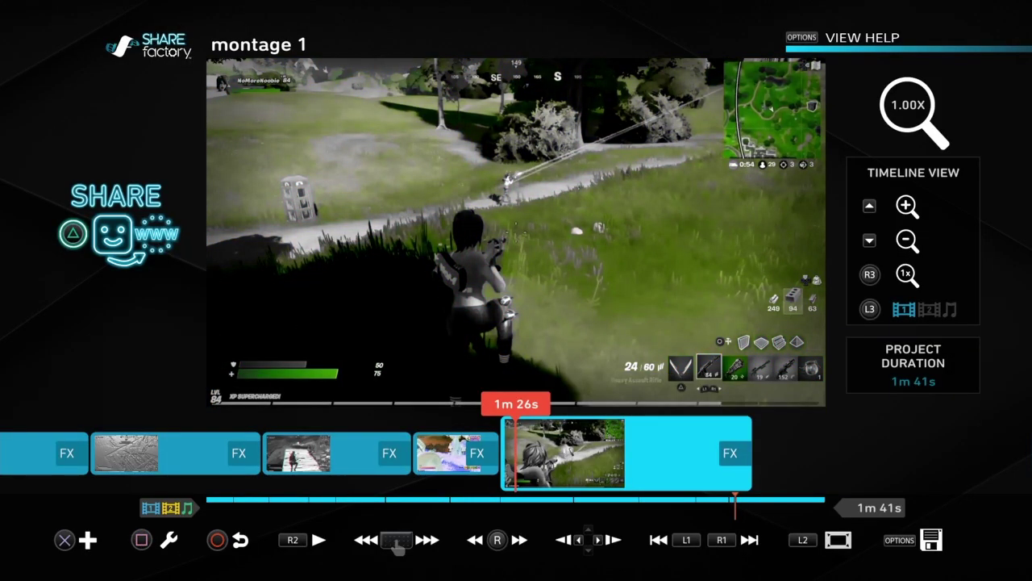